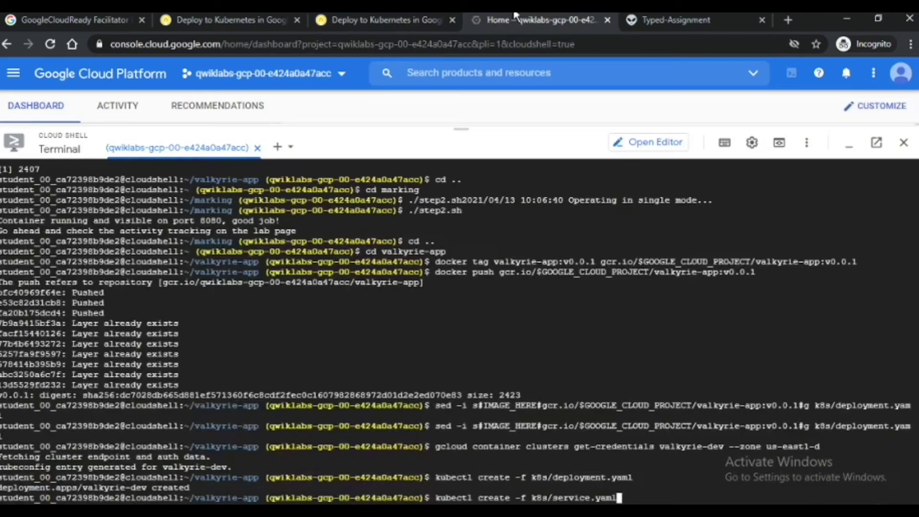
- Create the Kubernetes service from k8s/service.yaml and check the lab progress for "Create and expose a deployment in Kubernetes"
key(Return)
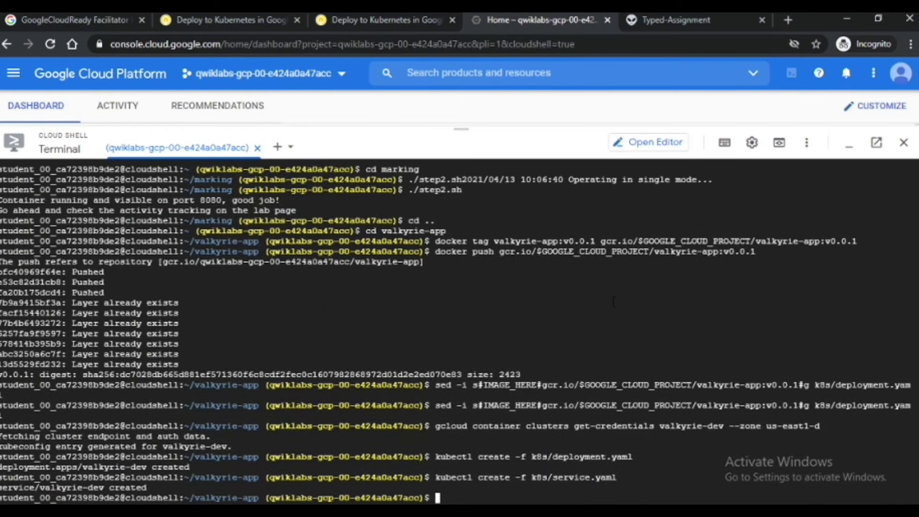
click(383, 19)
click(395, 383)
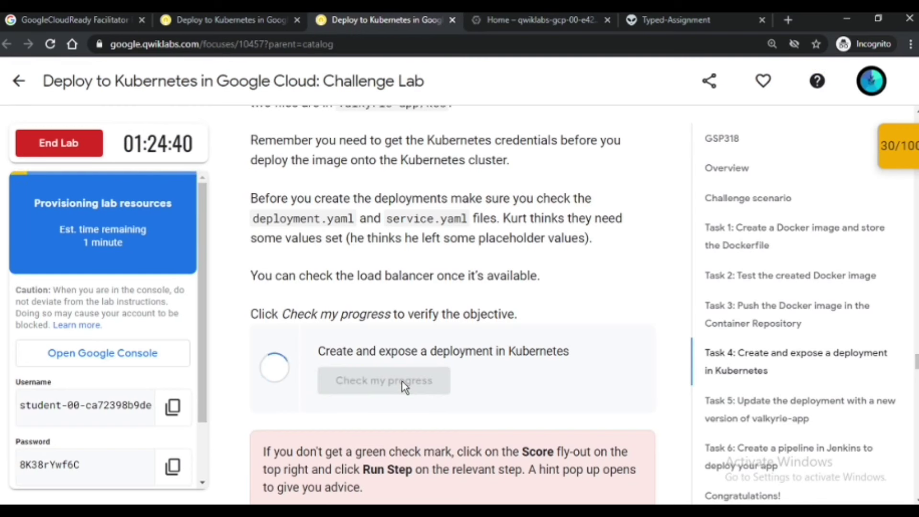
click(401, 382)
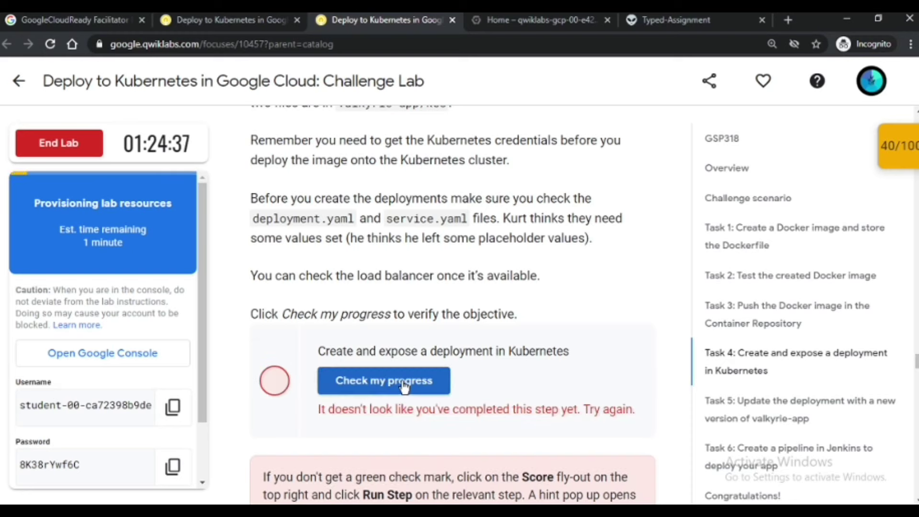
- Run the Task 4 commands from the blog in Cloud Shell: git merge origin/kurt-dev and kubectl edit deployment valkyrie-dev
click(655, 19)
drag(197, 291, 392, 310)
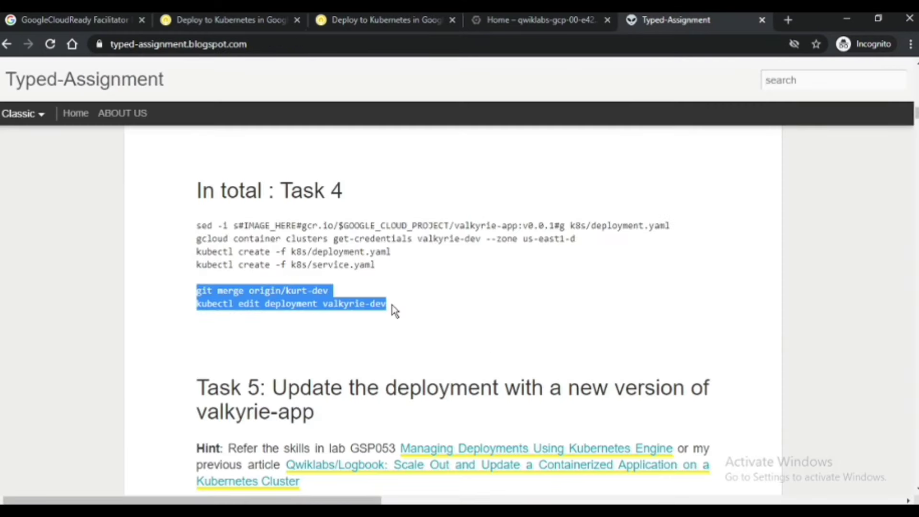
click(531, 19)
text(git merge origin/kurt-dev kubectl edit deployment valkyrie-dev)
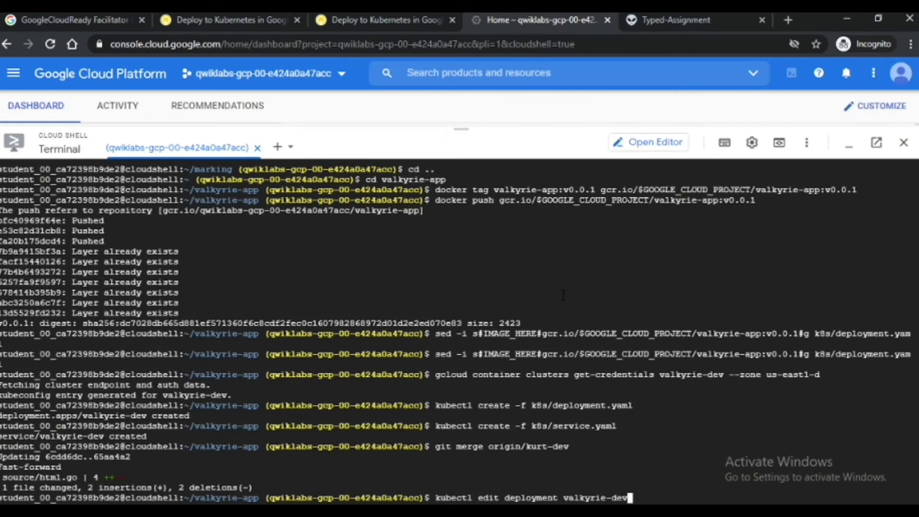
key(Return)
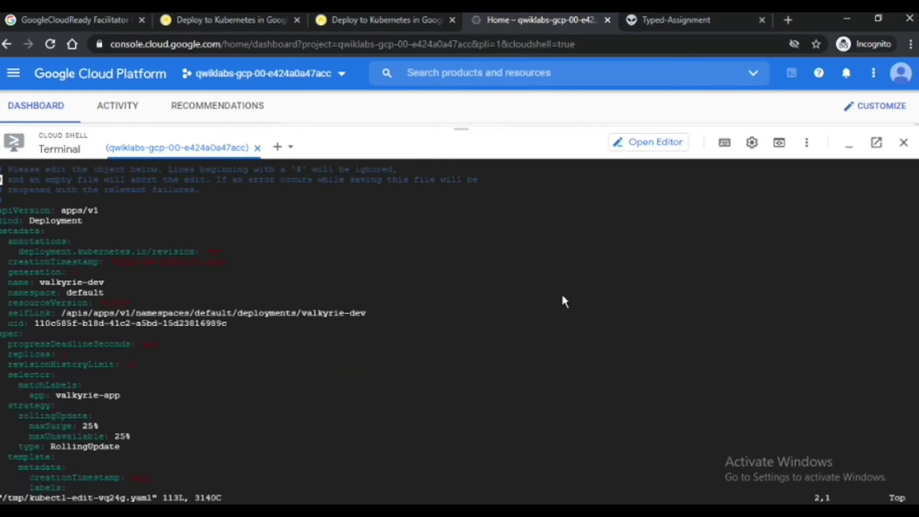
- Set replicas to 3 in the spec section of the valkyrie-dev deployment manifest
key(Right)
key(Right)
key(Right)
key(Right)
key(Right)
key(Right)
key(Right)
key(Right)
key(Right)
key(Right)
key(Right)
key(i)
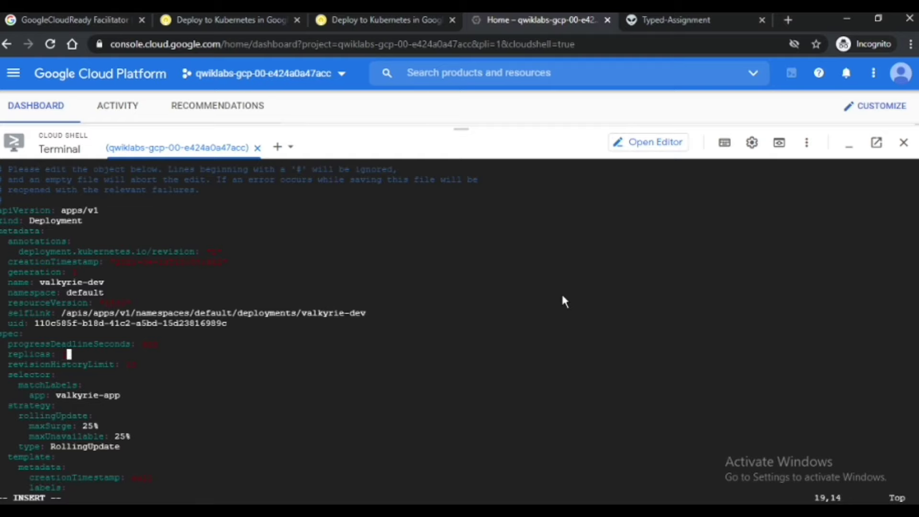
- Edit the replicas entry in the manifest's status section, and save and close the file with :wq
key(Down)
key(Down)
key(Down)
key(Down)
key(Down)
key(Down)
key(Down)
key(Down)
key(Down)
key(Down)
key(Down)
key(Down)
key(Down)
key(Down)
key(Down)
key(Down)
key(Down)
key(Down)
key(Down)
key(Down)
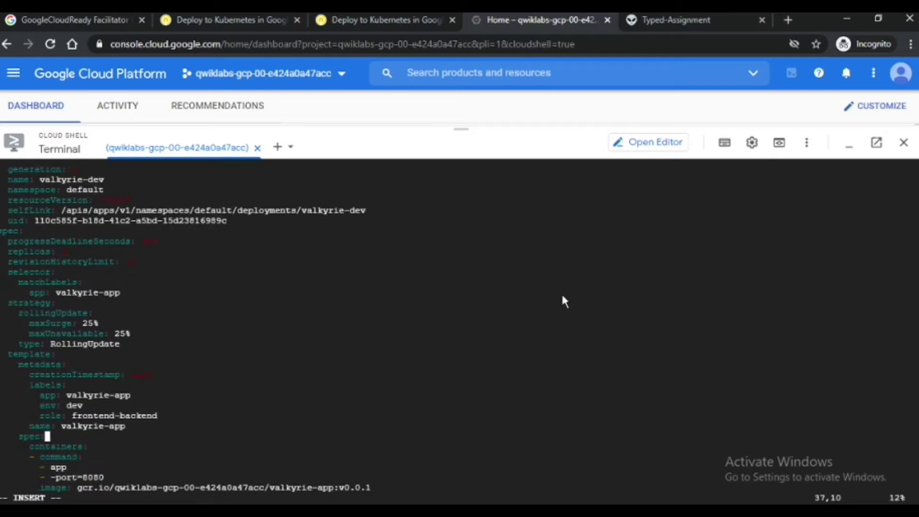
key(Down)
key(Down)
key(Down)
key(Down)
key(Down)
key(Down)
key(Down)
key(Down)
key(Down)
key(Down)
key(Down)
key(Down)
key(Down)
key(Down)
key(Down)
key(Down)
key(Down)
key(Down)
key(Down)
key(Down)
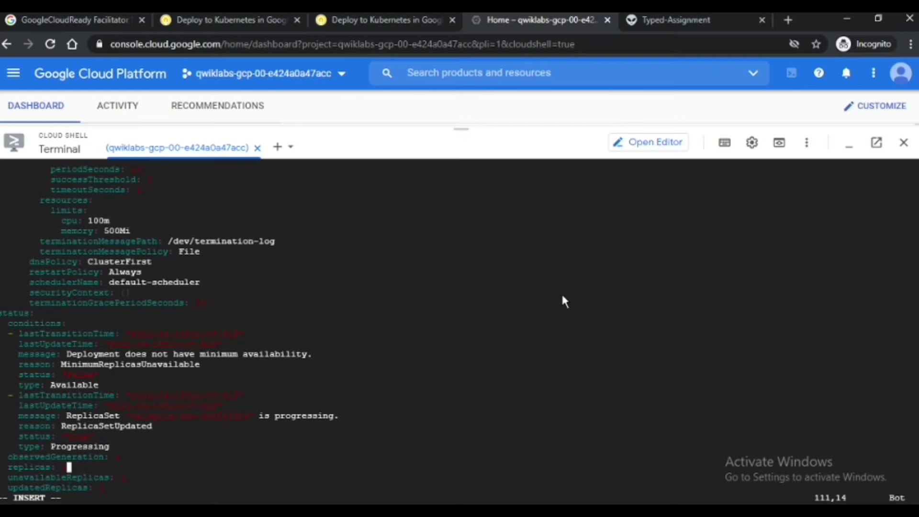
key(Escape)
text(:)
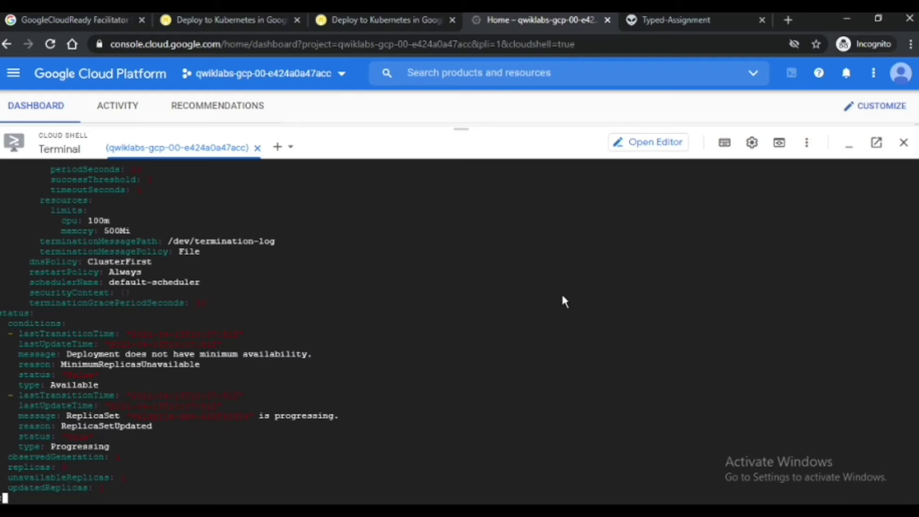
text(wq)
key(Return)
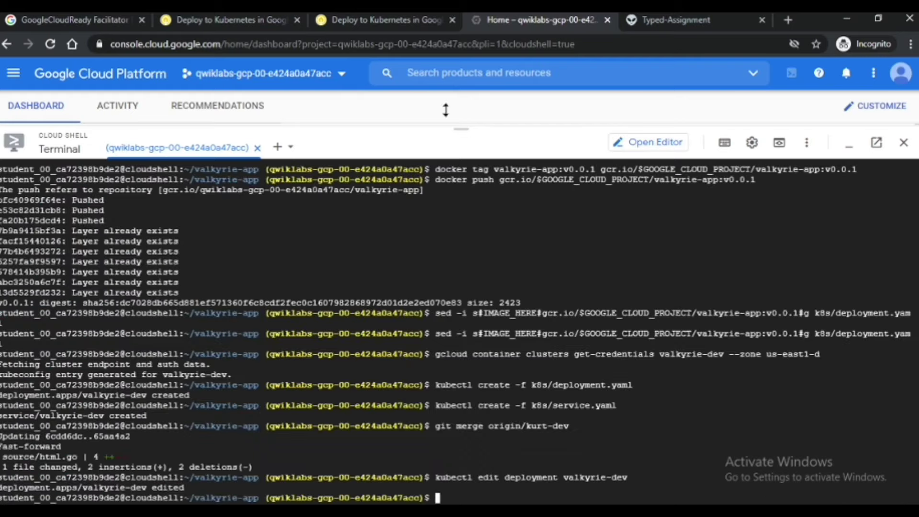
- Check the Task 4 lab progress for creating and exposing the deployment again, and go to the Task 5 instructions
click(386, 19)
click(396, 382)
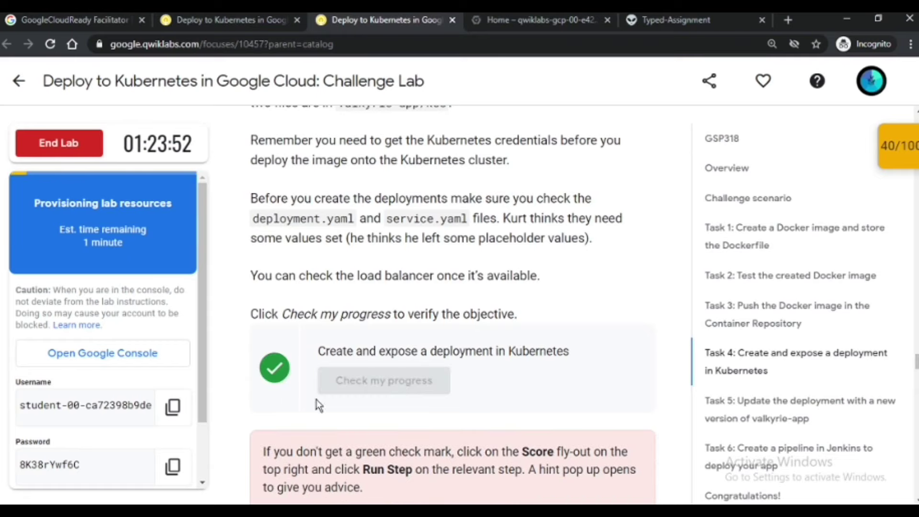
scroll(471, 336, down, 8)
- Run the blog's Task 5 commands in Cloud Shell to build and push valkyrie-app:v0.0.2 and open the valkyrie-dev deployment for editing
click(684, 20)
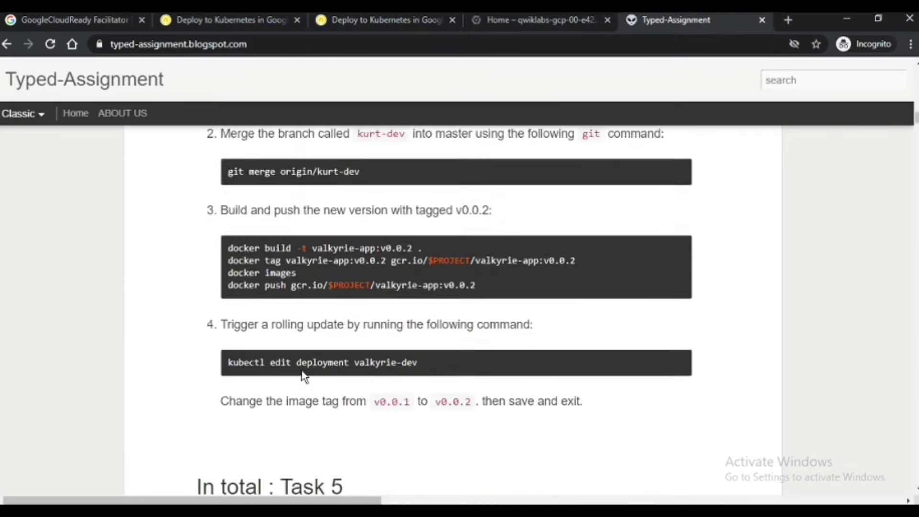
scroll(302, 376, down, 4)
drag(196, 317, 386, 346)
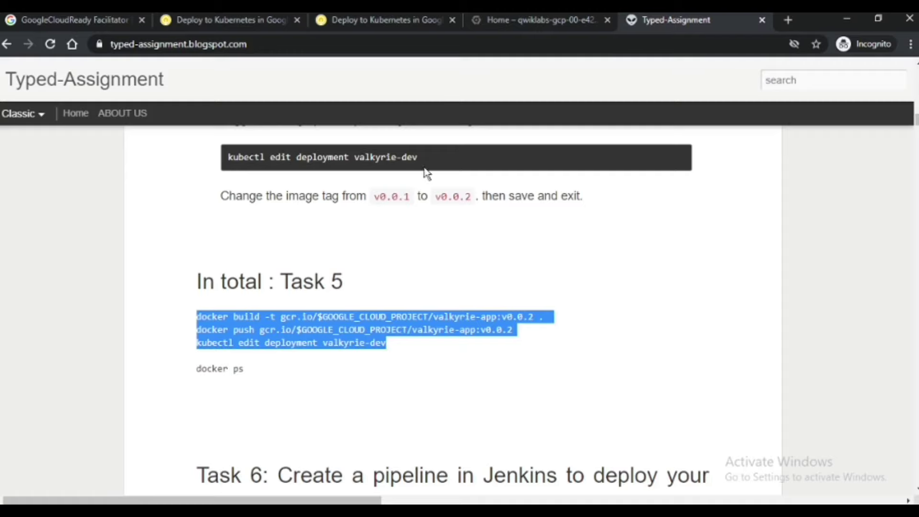
key(ctrl+c)
click(532, 20)
key(ctrl+v)
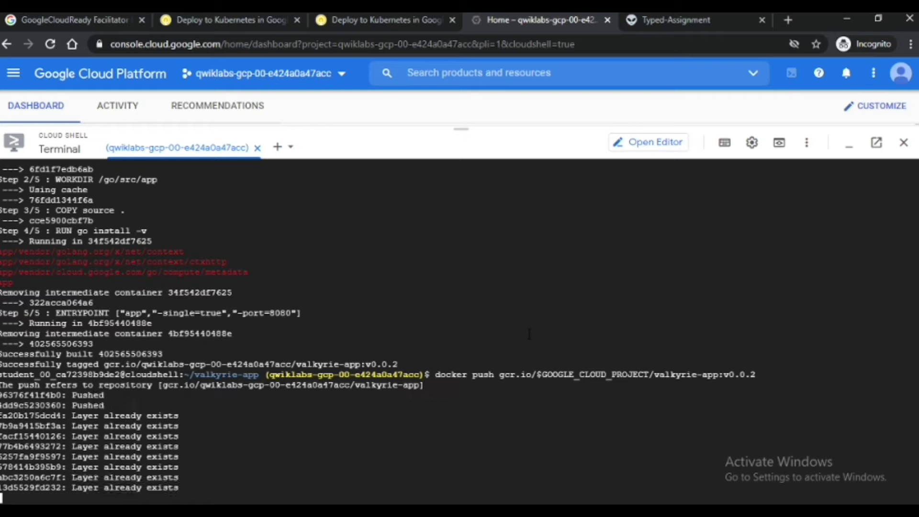
key(Return)
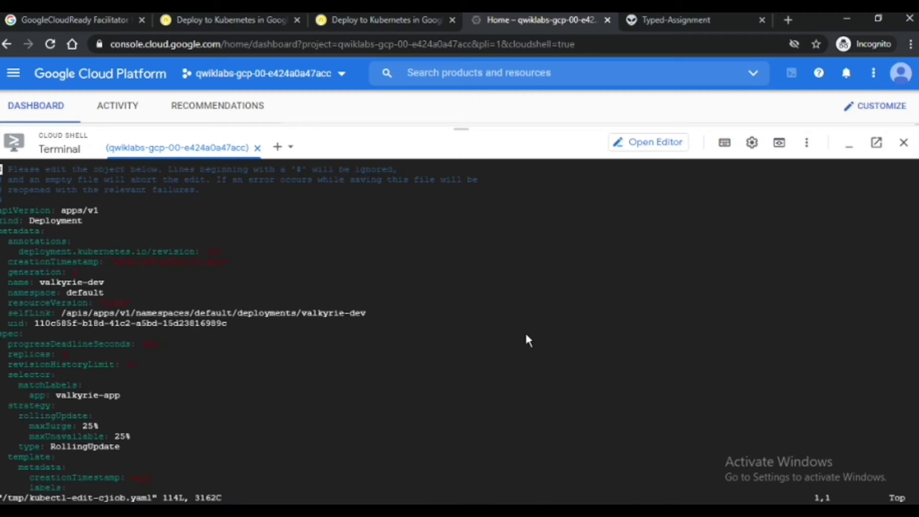
- Change the backend container's image tag to v0.0.2 in the valkyrie-dev deployment, and save and close the manifest
key(Down)
key(Down)
key(Down)
key(Down)
key(Down)
key(Down)
key(Down)
key(Down)
key(Down)
key(Down)
key(Down)
key(Down)
key(Down)
key(Down)
key(Down)
key(Down)
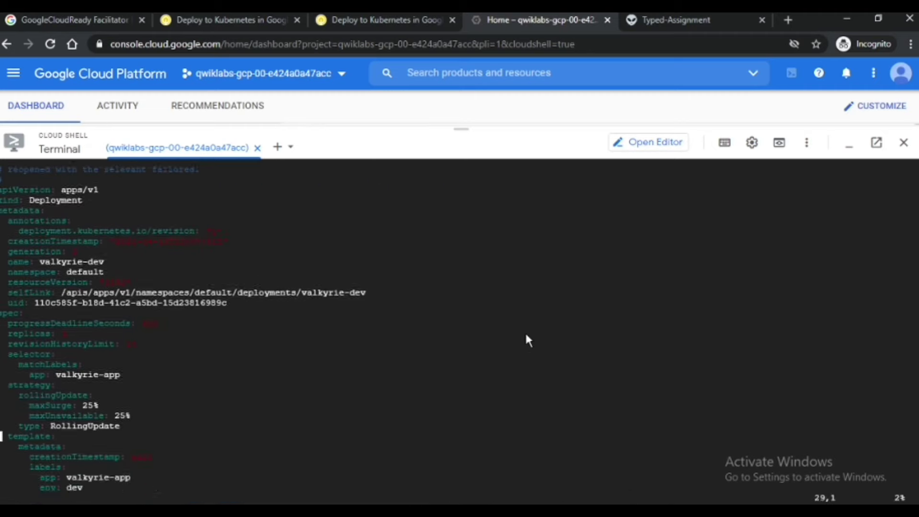
key(Down)
key(Down)
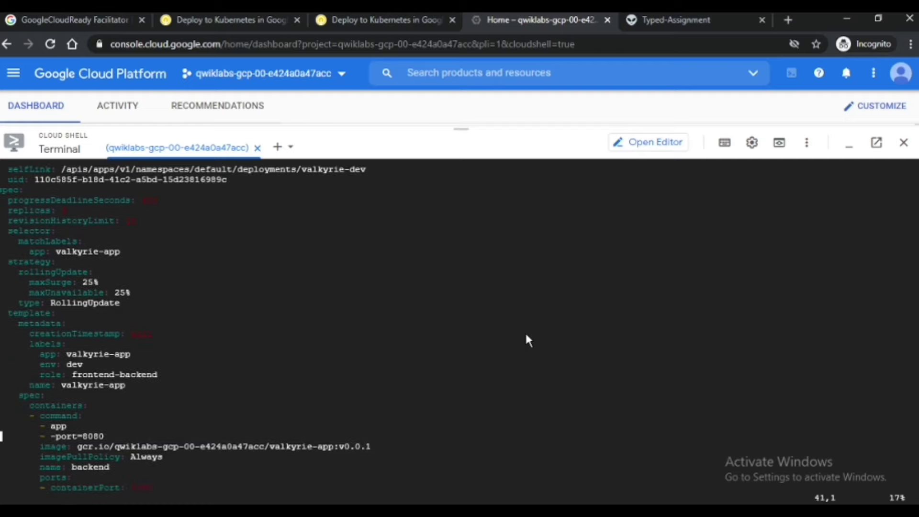
key(Right)
key(Right)
key(Right)
key(Right)
key(Right)
key(Right)
key(Right)
key(Right)
key(Right)
key(Right)
key(Right)
key(Right)
key(Right)
key(Right)
key(Right)
key(Right)
key(Right)
key(Right)
key(Right)
key(Right)
key(Right)
key(Right)
key(Right)
key(Right)
key(Right)
key(Right)
key(Right)
key(Right)
key(Right)
key(Right)
key(Right)
key(Right)
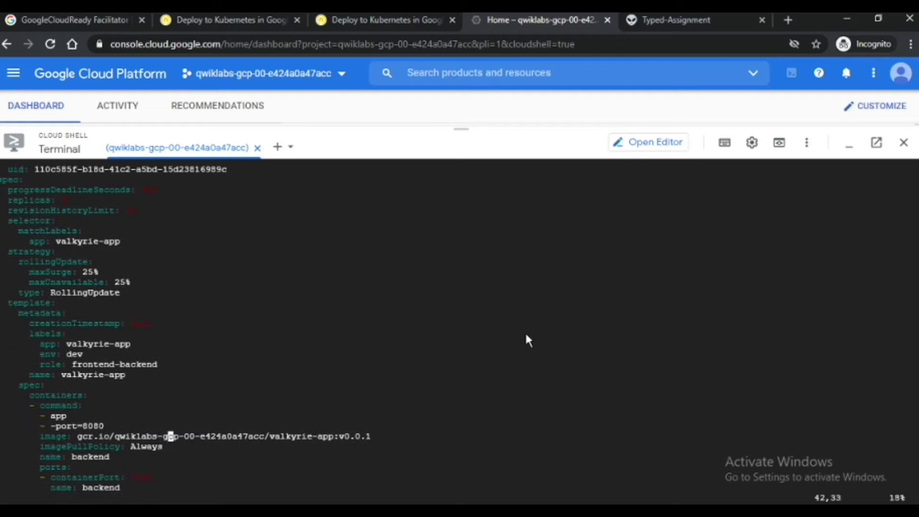
key(Right)
key(Right)
key(Right)
key(Right)
key(Right)
key(Right)
key(Right)
key(Right)
key(Right)
key(Right)
key(Right)
key(Right)
key(Right)
key(Right)
key(Right)
key(Right)
key(Right)
key(Right)
key(Right)
key(Right)
key(Right)
key(Right)
key(Right)
key(i)
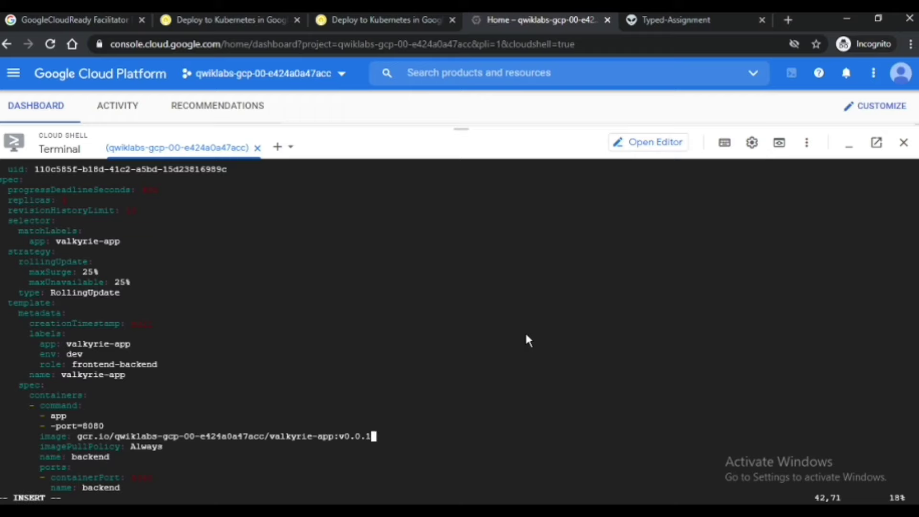
text(2)
key(Escape)
text(:wq)
key(Return)
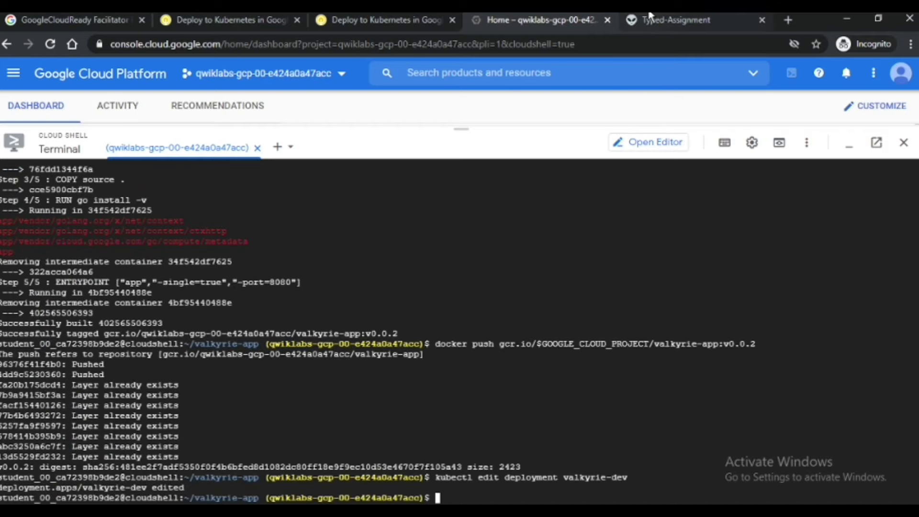
- List the running containers in Cloud Shell with docker ps
click(650, 15)
click(537, 20)
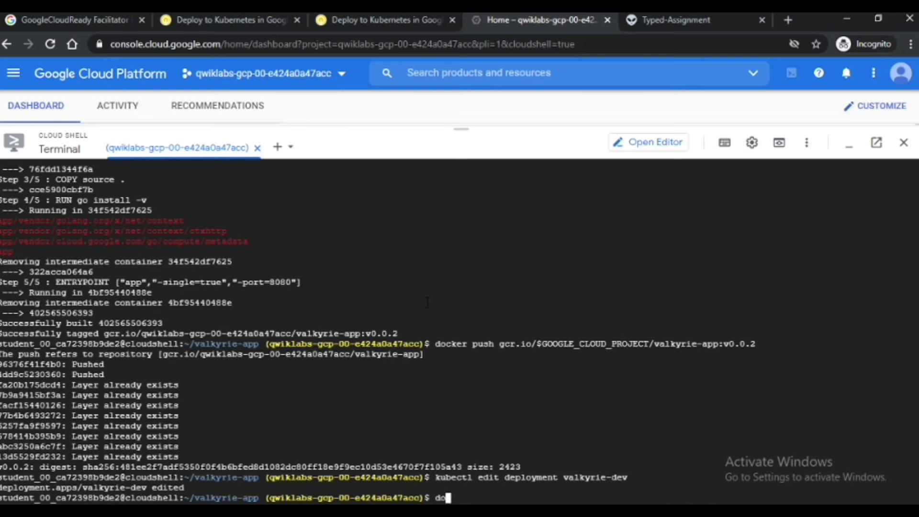
text(docker ps)
key(Return)
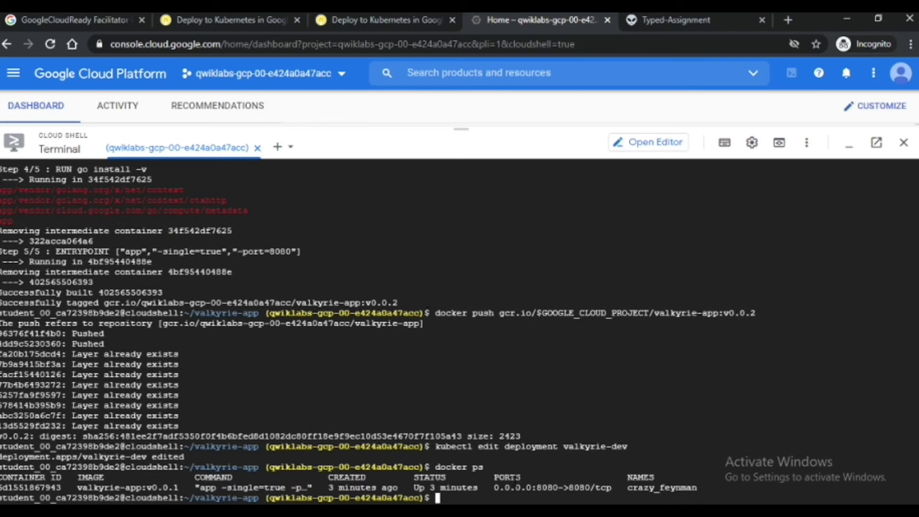
- Check the lab progress for "Increase the replicas from 1 to 3" and go to the deployment update objective
click(385, 20)
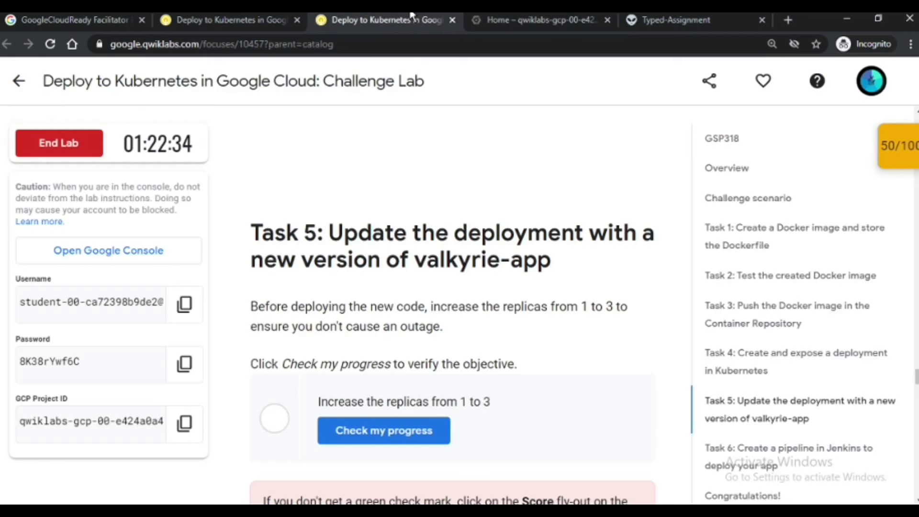
click(387, 426)
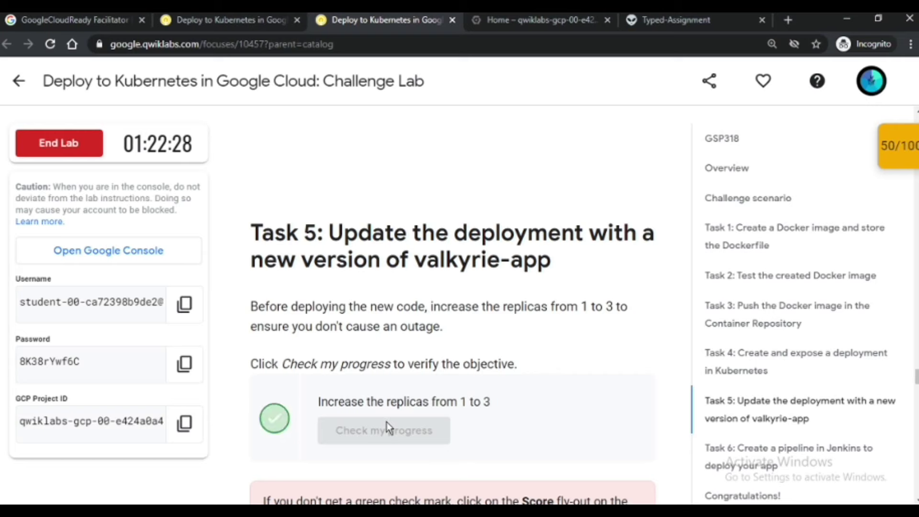
scroll(351, 385, down, 10)
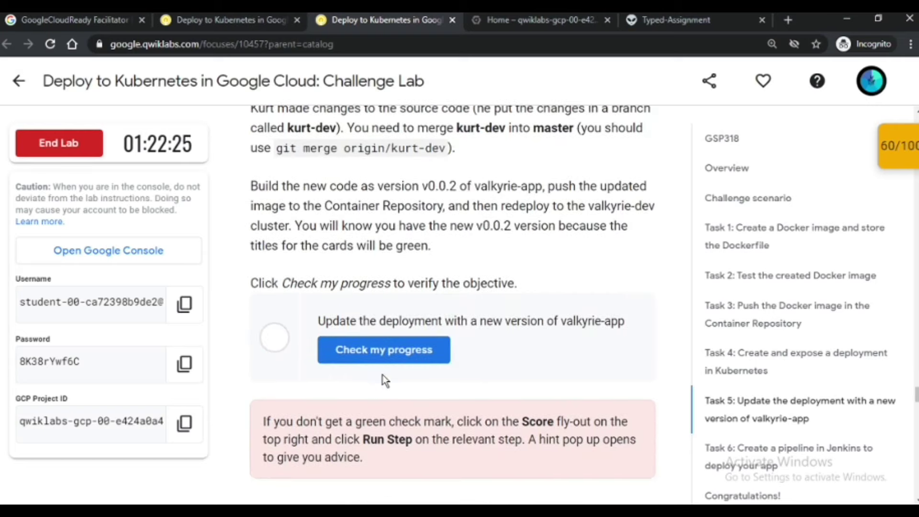
- Check the lab progress for "Update the deployment with a new version of valkyrie-app" and look over the Task 6 instructions
scroll(383, 375, up, 1)
click(397, 421)
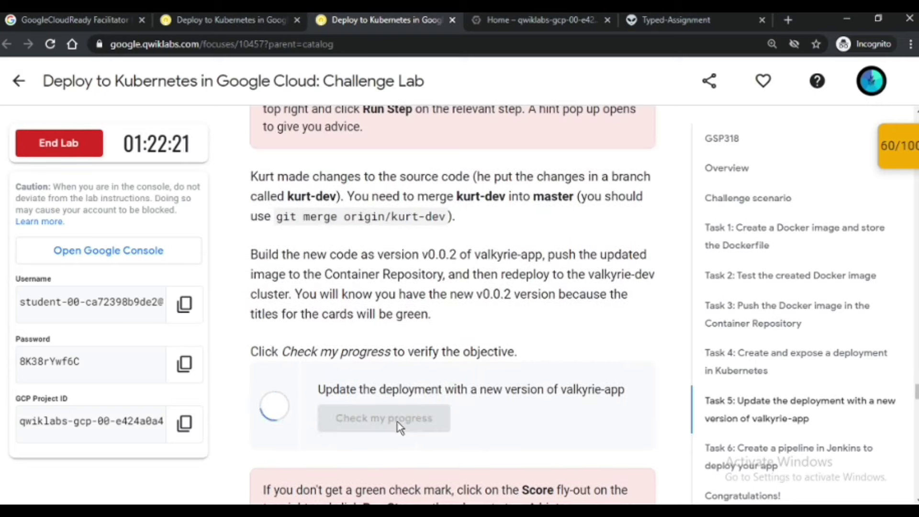
scroll(377, 360, down, 10)
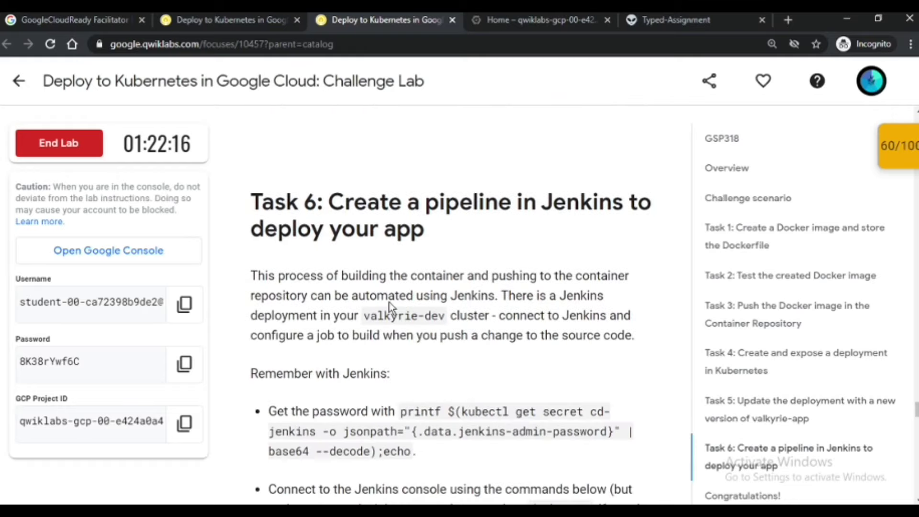
scroll(406, 217, down, 20)
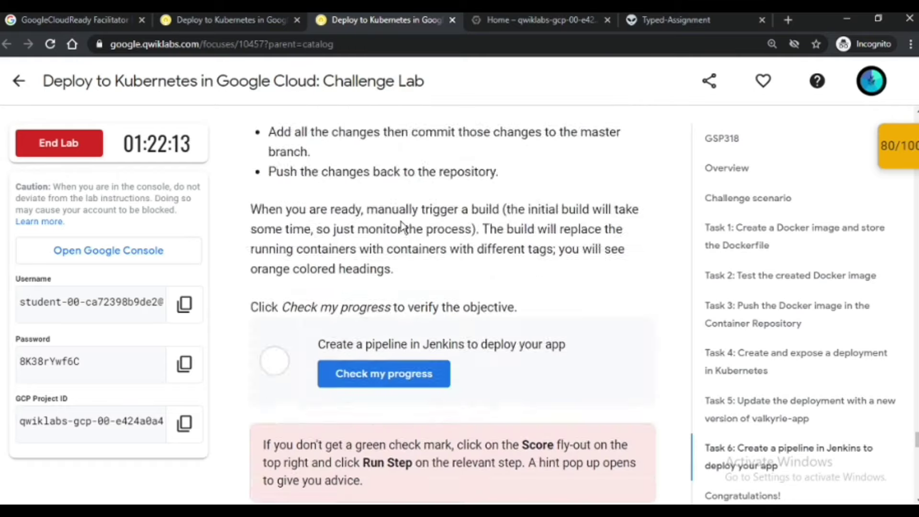
scroll(401, 228, up, 10)
- Copy the docker kill container_id command from the blog's "In total : Task 6" section to the Cloud Shell prompt
click(543, 17)
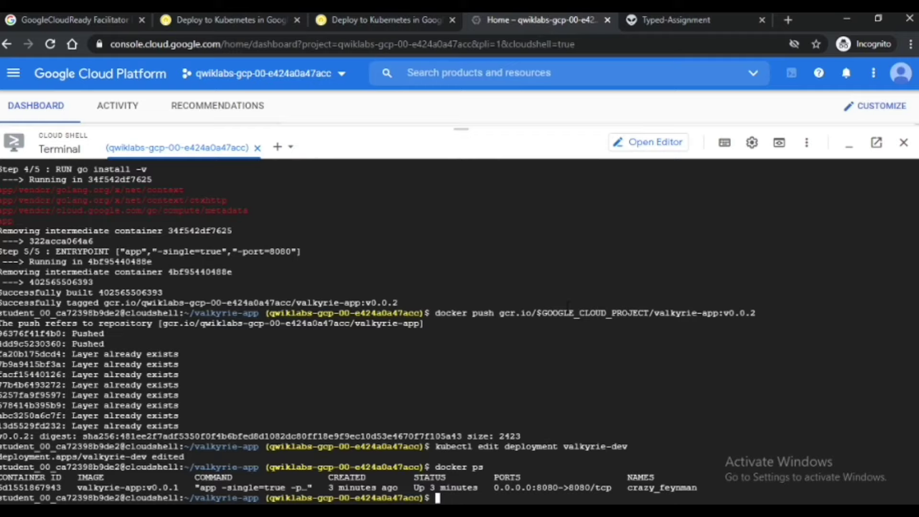
click(677, 20)
scroll(253, 350, down, 15)
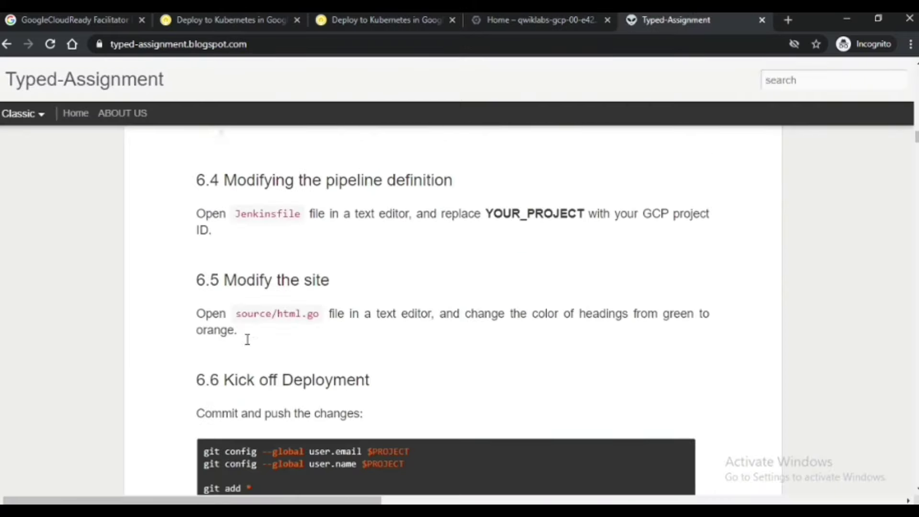
scroll(248, 340, down, 10)
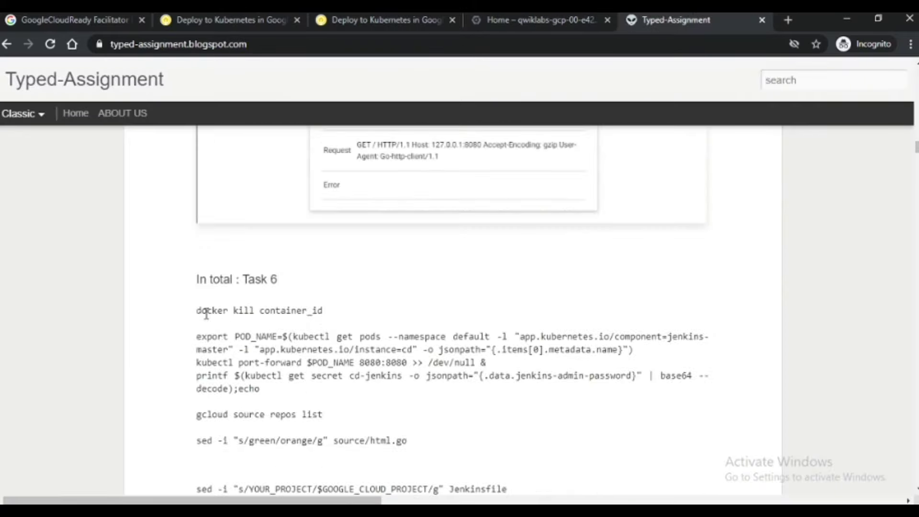
drag(197, 312, 327, 314)
key(ctrl+c)
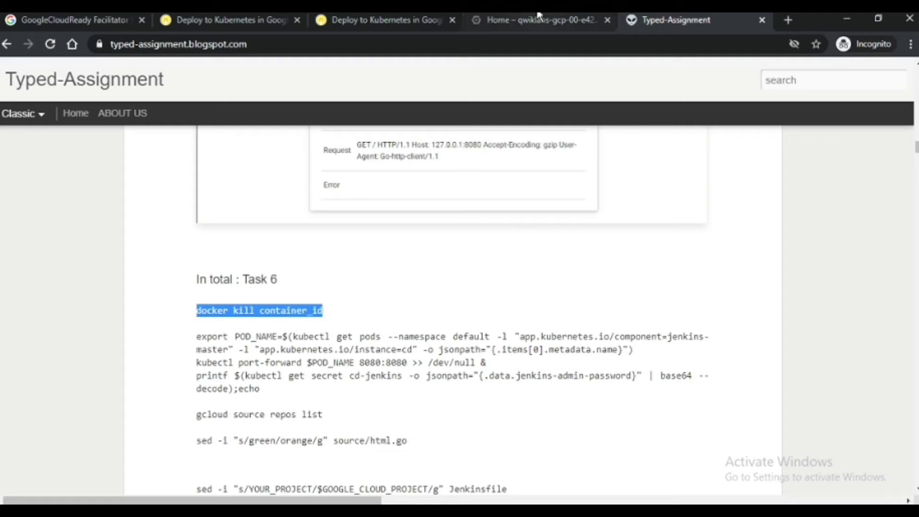
click(541, 19)
key(ctrl+v)
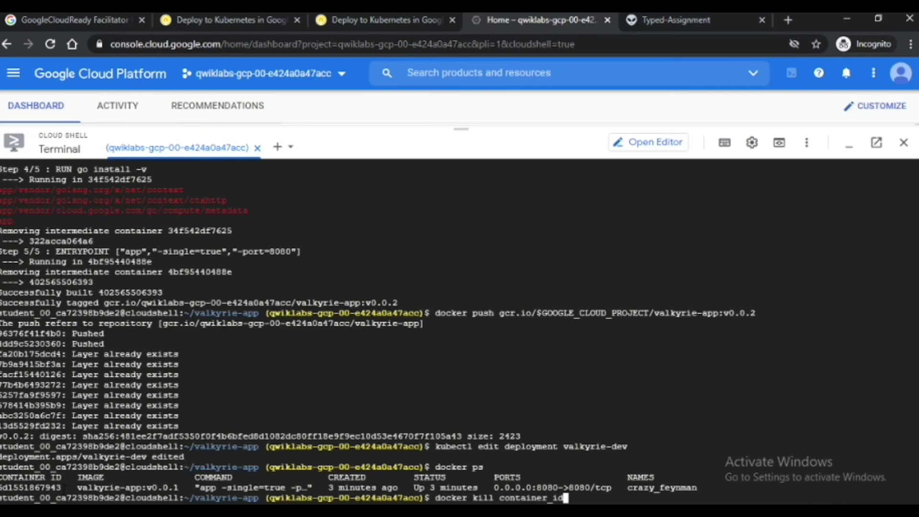
- Replace the container_id placeholder with the running valkyrie-app:v0.0.1 container's ID and run the docker kill command
drag(63, 488, 1, 488)
key(BackSpace)
key(BackSpace)
key(BackSpace)
key(BackSpace)
key(BackSpace)
key(BackSpace)
key(BackSpace)
key(BackSpace)
key(BackSpace)
key(ctrl+v)
key(Return)
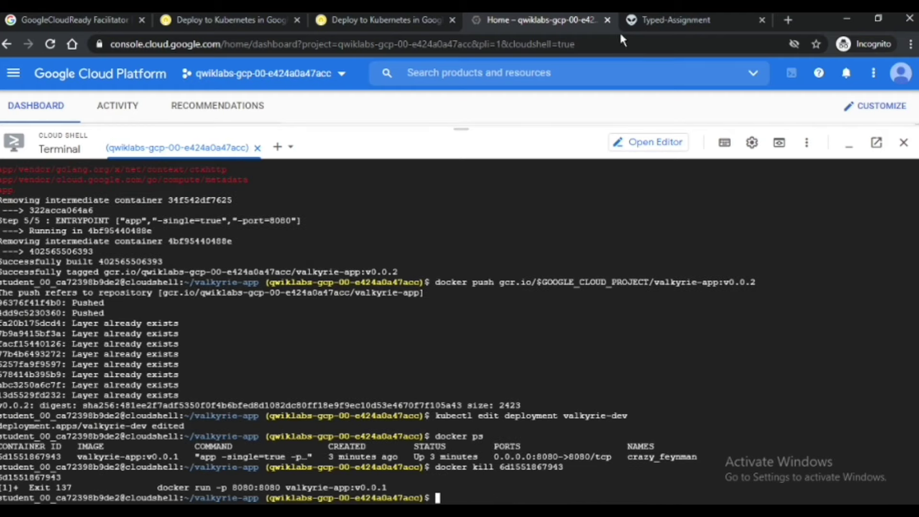
- Run the blog's Task 6 commands in Cloud Shell to export POD_NAME, forward port 8080 to the Jenkins pod and print the Jenkins admin password
click(632, 21)
drag(196, 336, 261, 389)
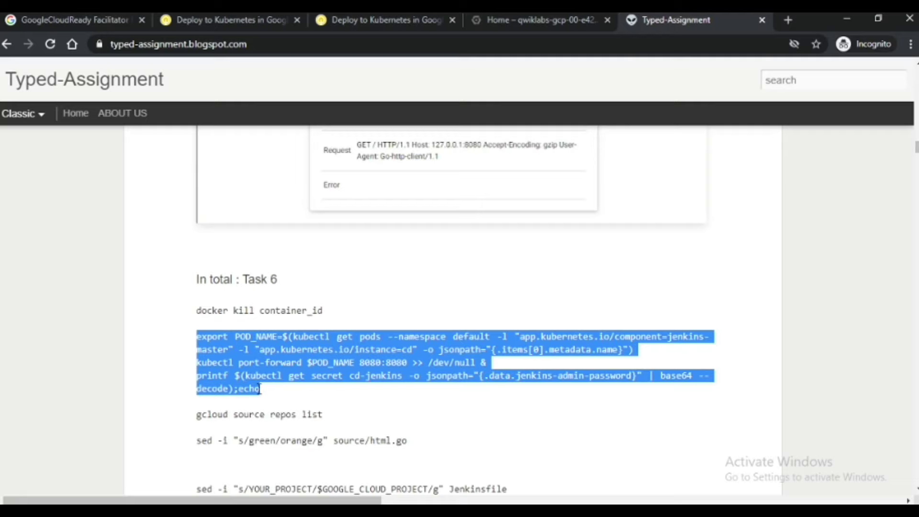
click(506, 18)
key(ctrl+v)
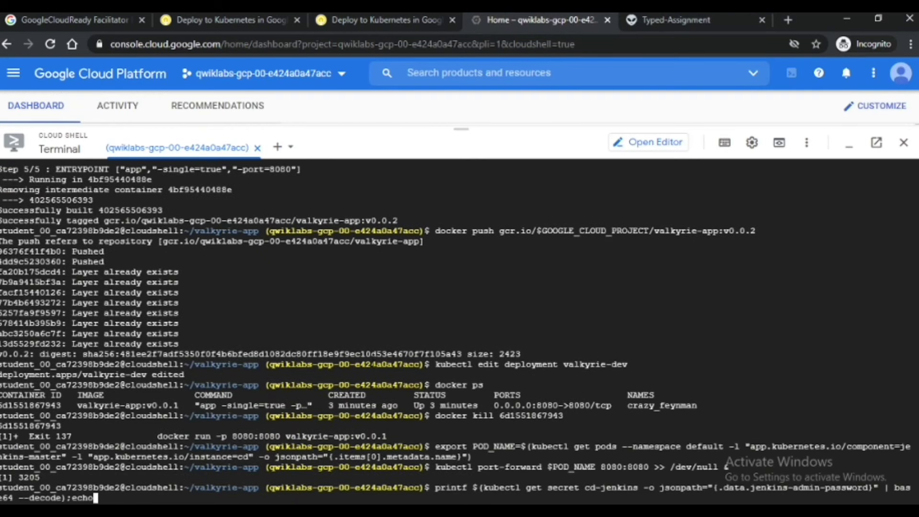
key(Return)
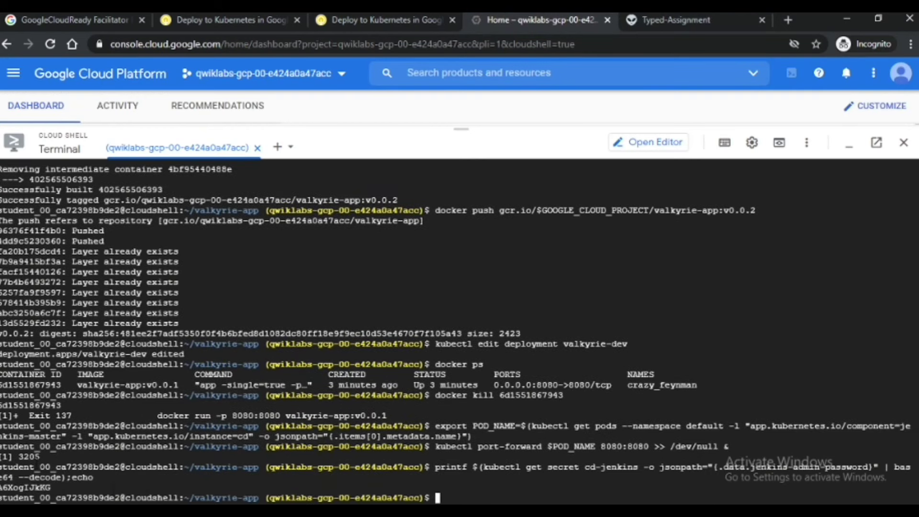
- Run the blog's gcloud source repos list command in Cloud Shell
click(667, 18)
drag(196, 415, 323, 426)
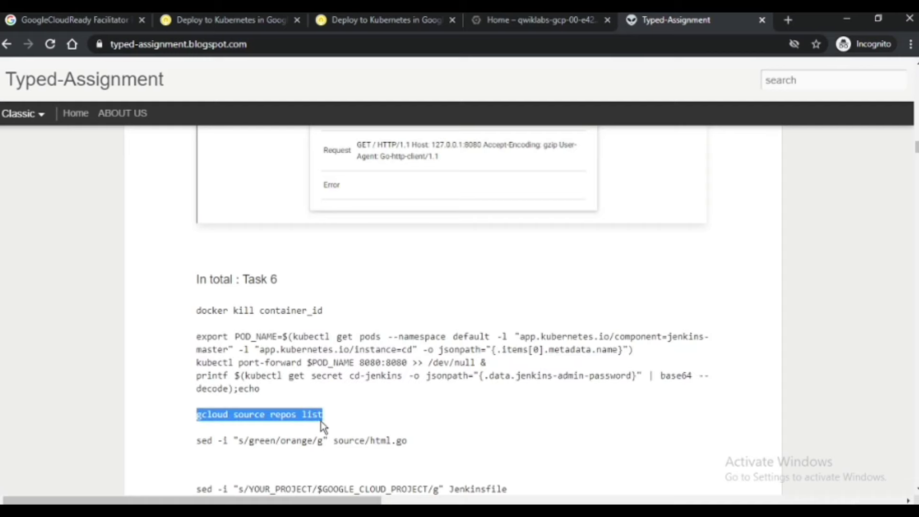
key(ctrl+c)
click(541, 19)
key(ctrl+v)
key(Return)
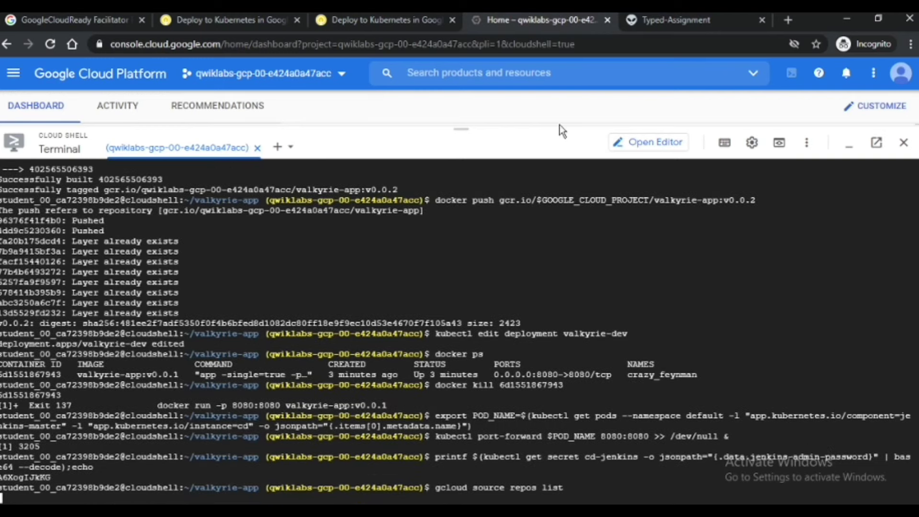
- Copy the blog's green-to-orange sed command and open the Cloud Shell web preview on port 8080
click(690, 16)
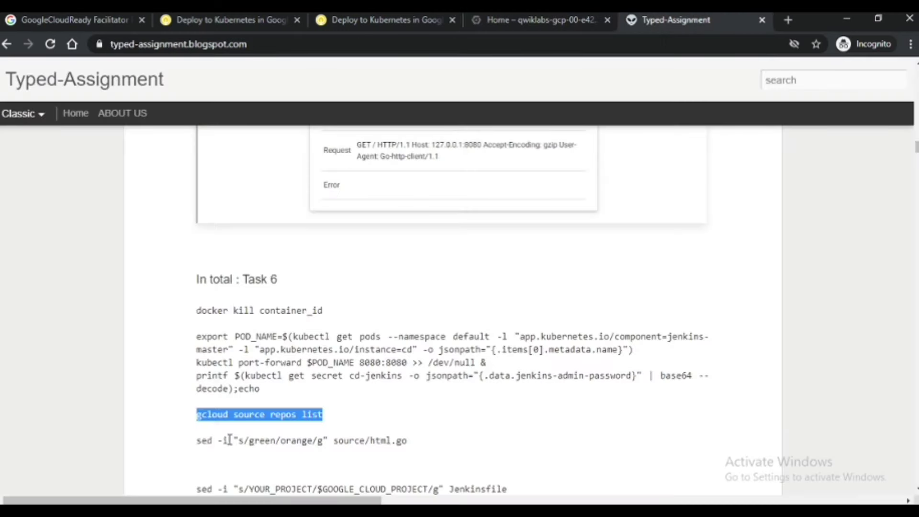
drag(196, 441, 408, 442)
click(527, 22)
click(779, 140)
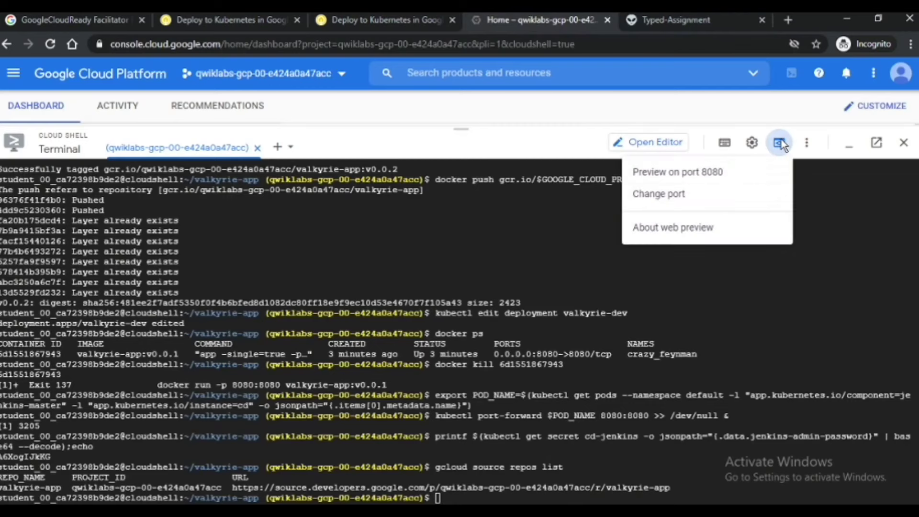
click(747, 173)
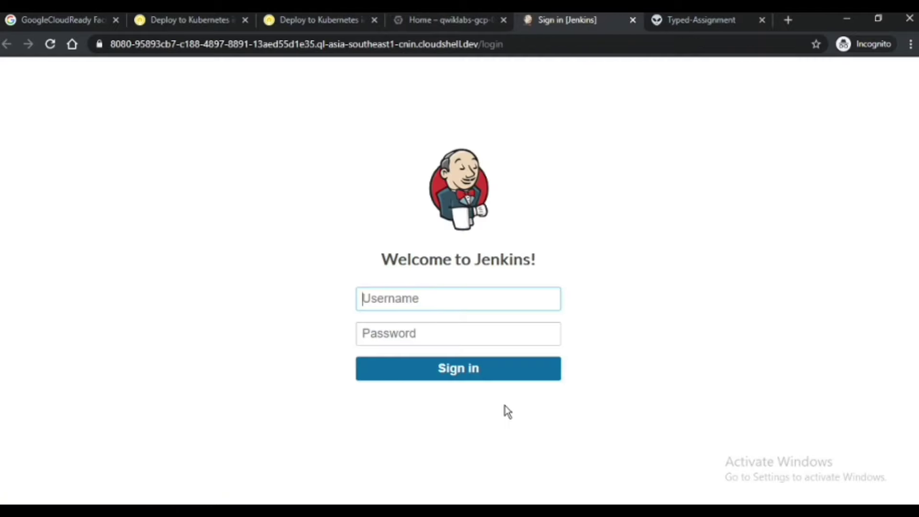
- Sign in to Jenkins as admin with the admin password printed in Cloud Shell
text(admin)
click(487, 18)
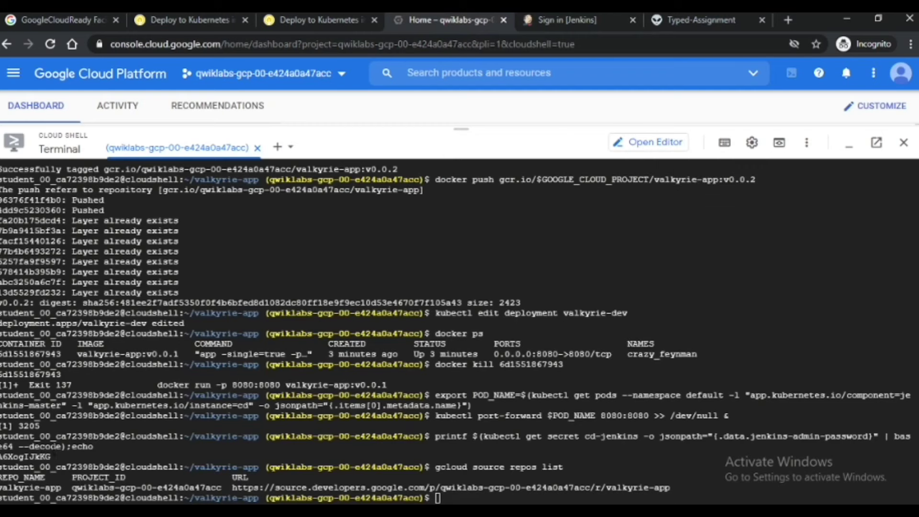
click(531, 18)
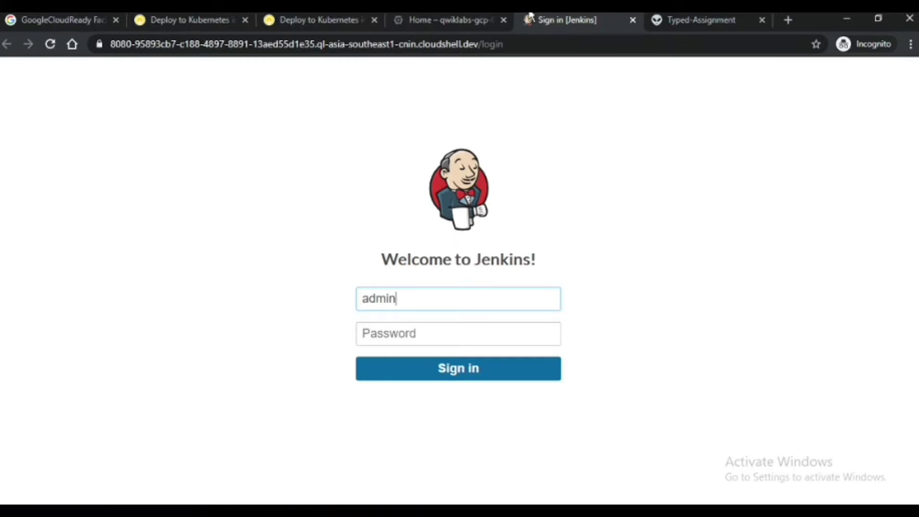
click(463, 334)
key(ctrl+v)
key(Return)
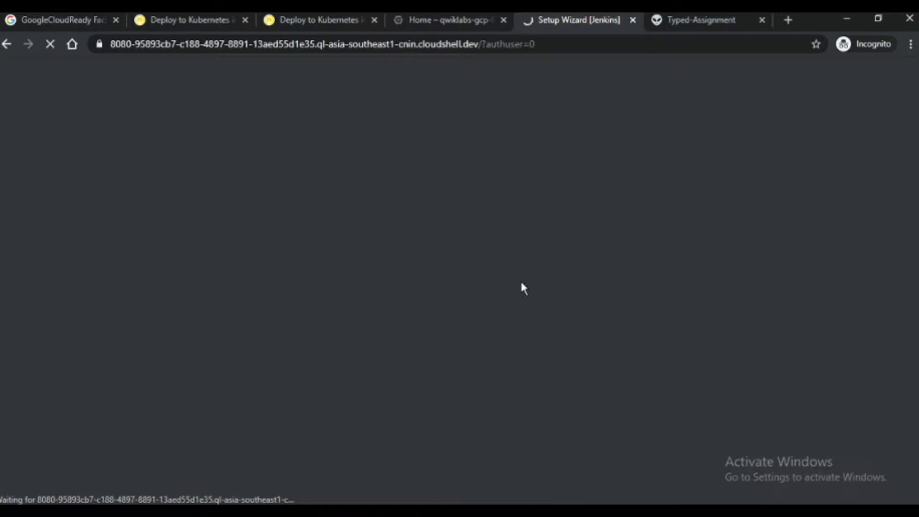
- Close the Customize Jenkins setup wizard without installing plugins and continue to the Jenkins dashboard
click(690, 20)
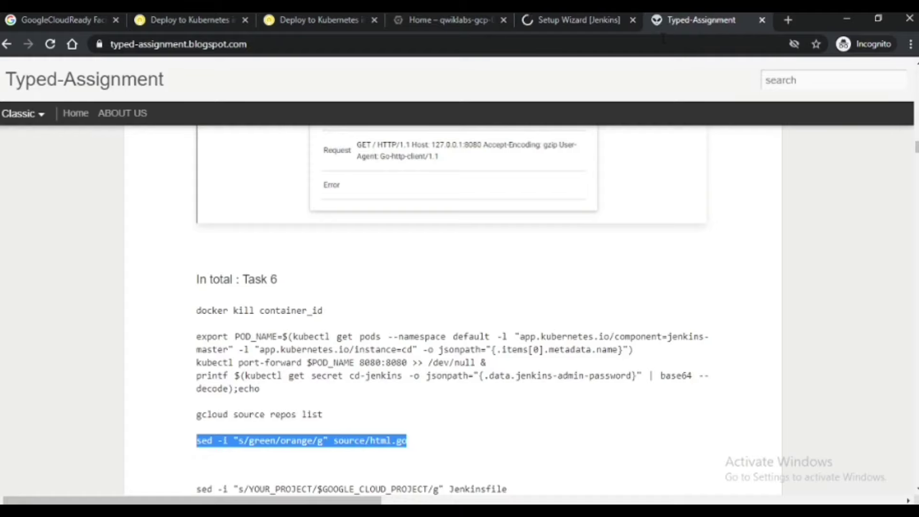
scroll(381, 381, down, 2)
click(556, 27)
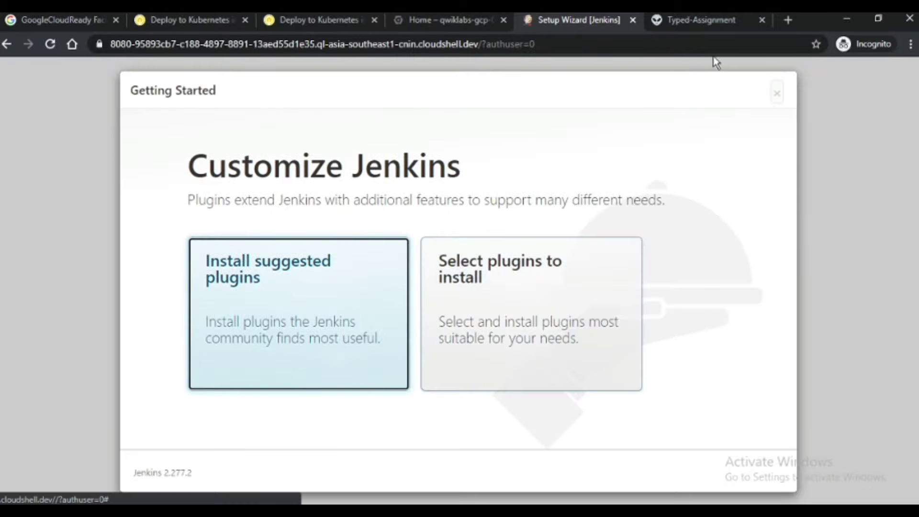
click(778, 94)
click(254, 407)
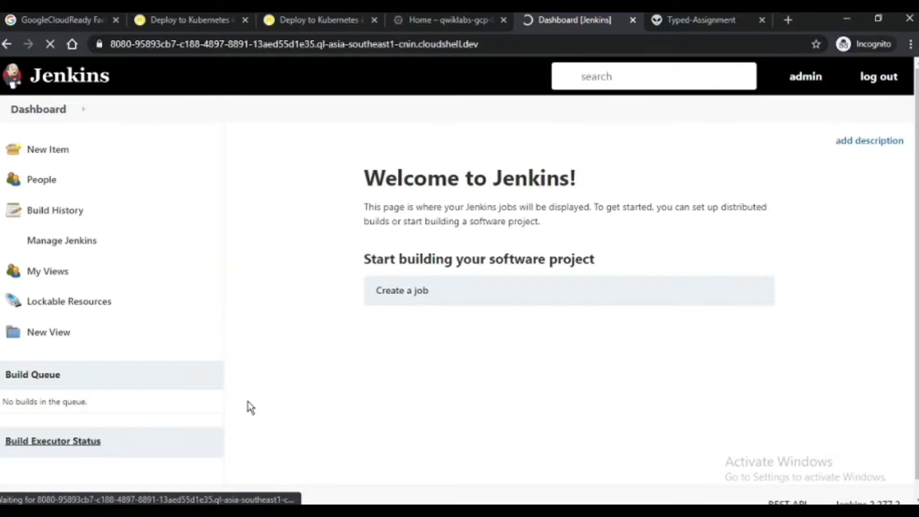
- Add a Jenkins global credential of the kind Google Service Account from metadata
click(65, 246)
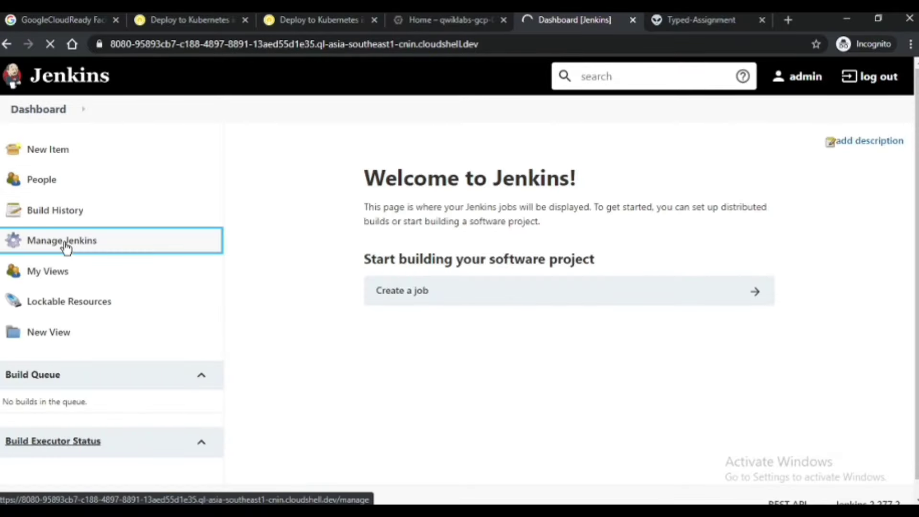
scroll(551, 297, down, 3)
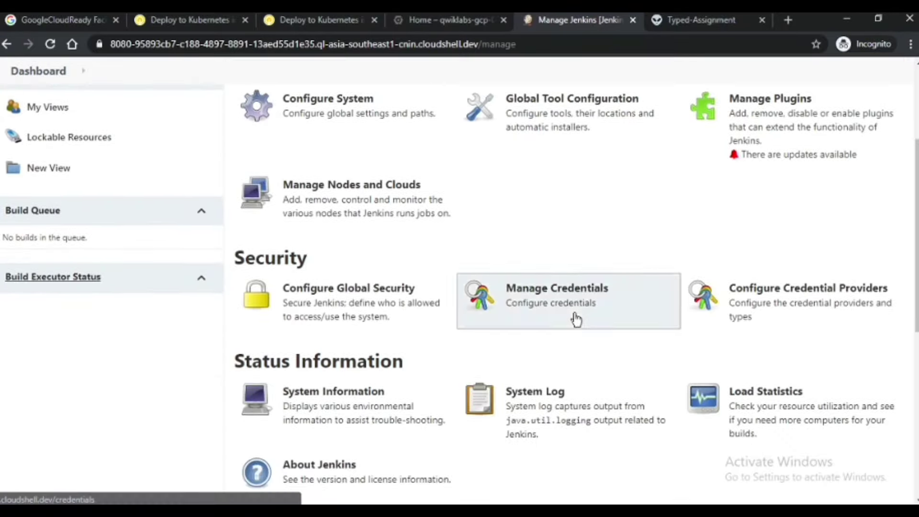
click(576, 318)
click(429, 300)
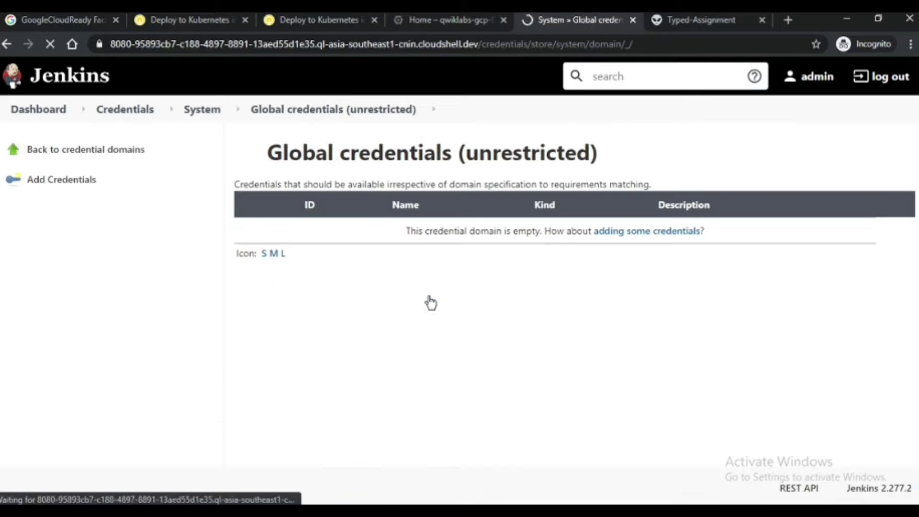
click(644, 233)
click(297, 164)
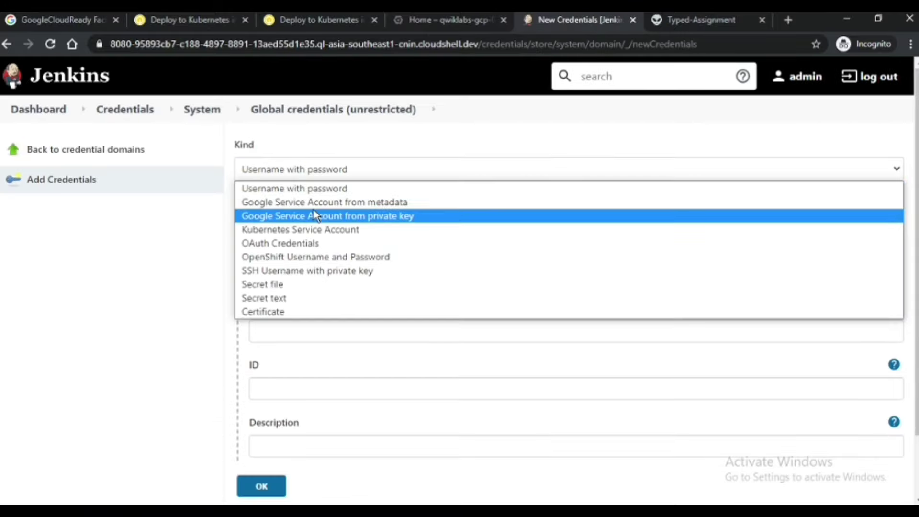
click(318, 201)
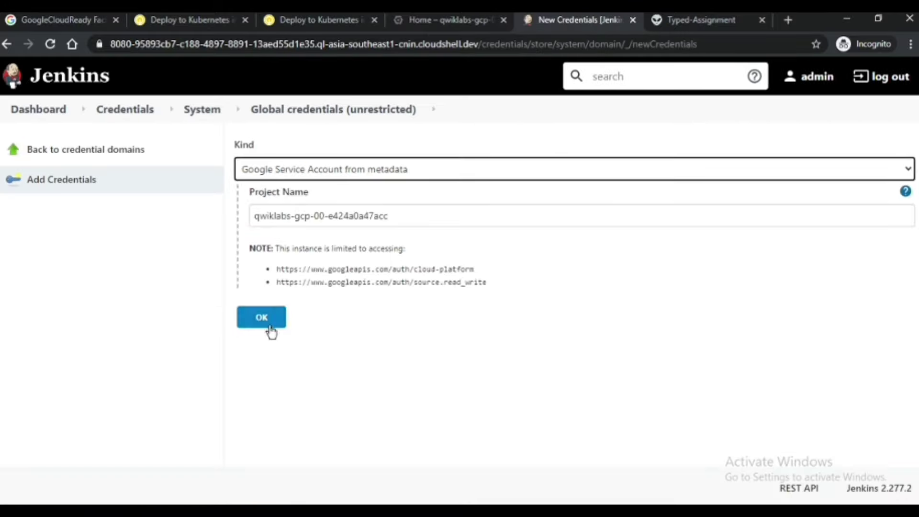
click(269, 321)
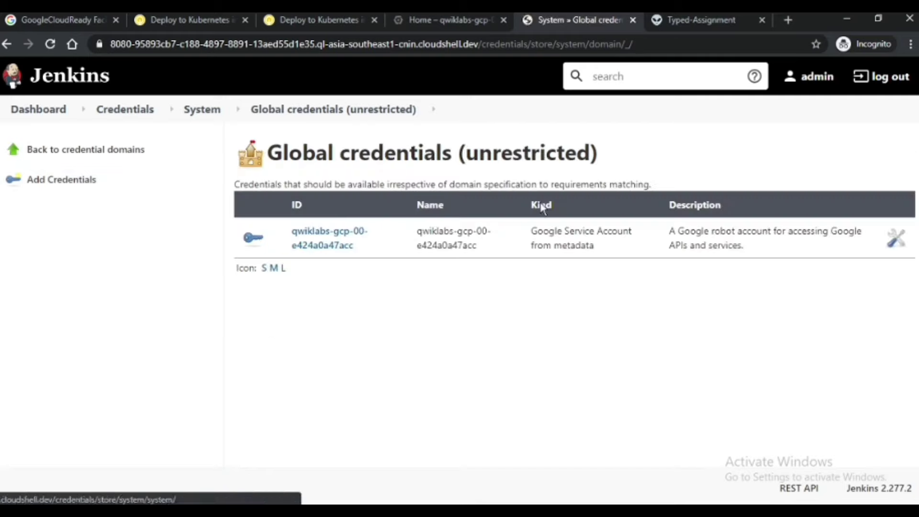
- Create a new Jenkins Pipeline item named valkyrie-dev, copying the name from the Task 6 lab instructions
click(455, 19)
click(592, 18)
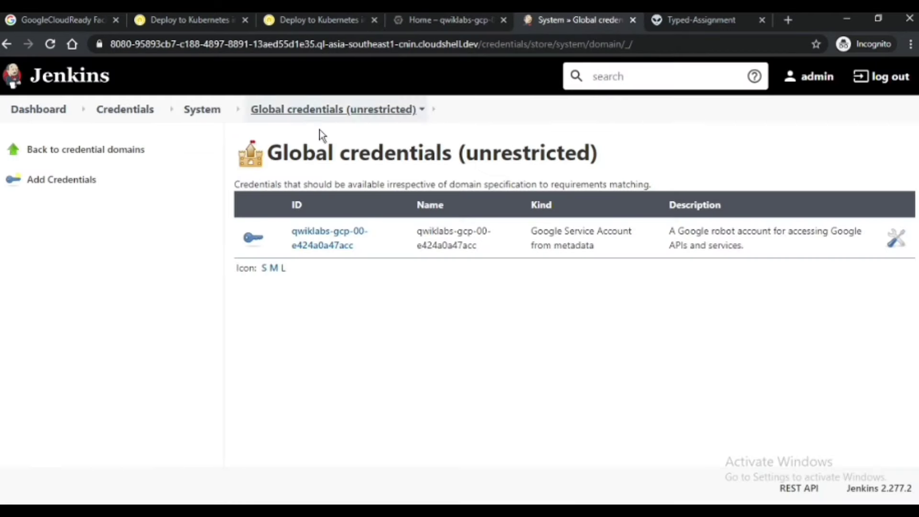
click(56, 115)
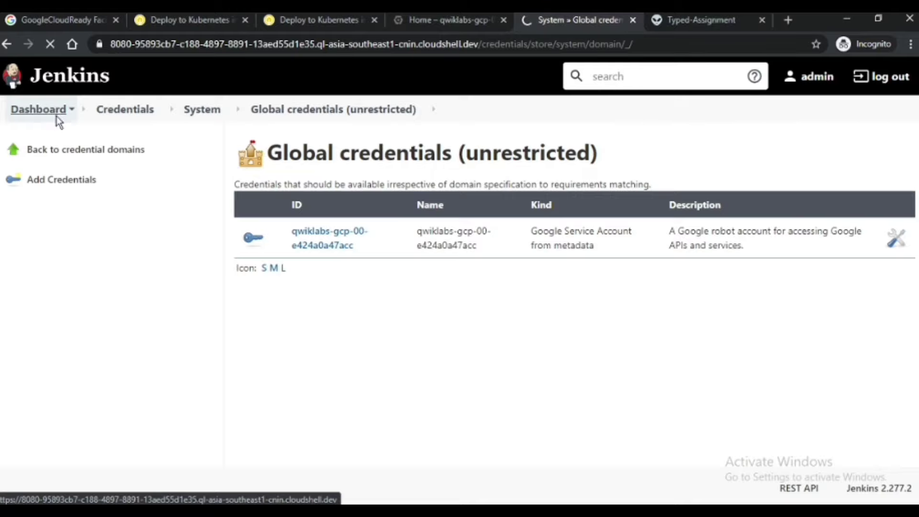
click(66, 156)
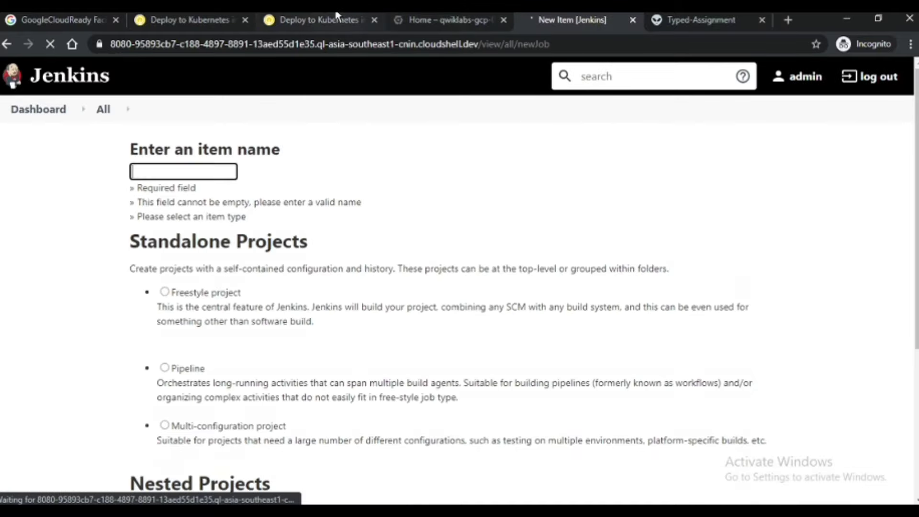
click(319, 19)
scroll(414, 248, up, 15)
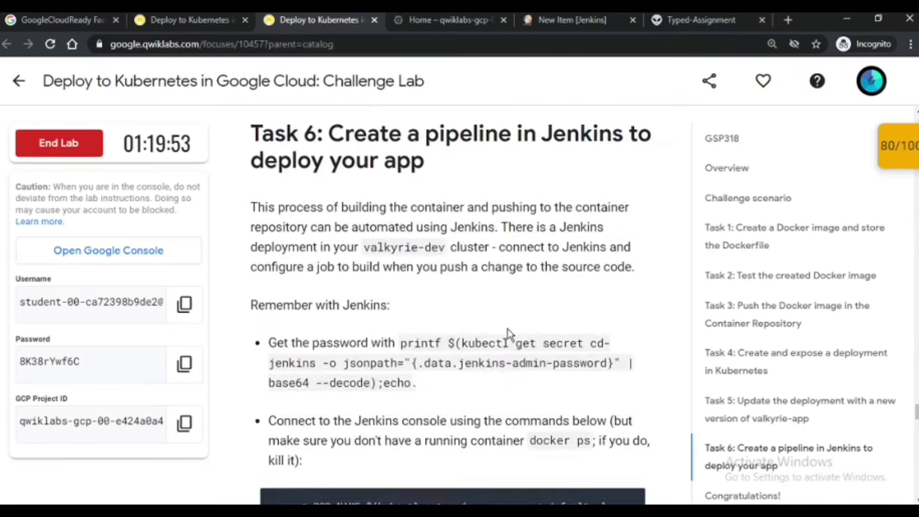
drag(444, 252, 365, 249)
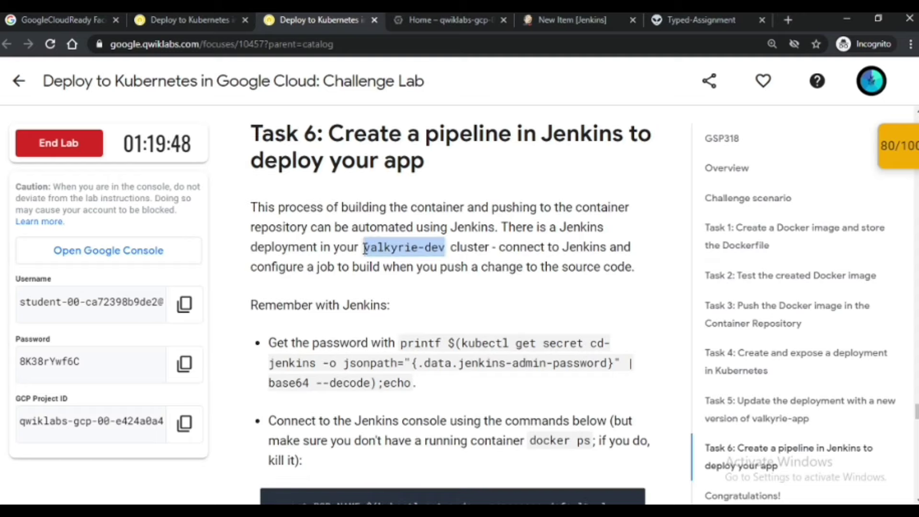
key(ctrl+c)
click(572, 19)
key(ctrl+v)
click(251, 362)
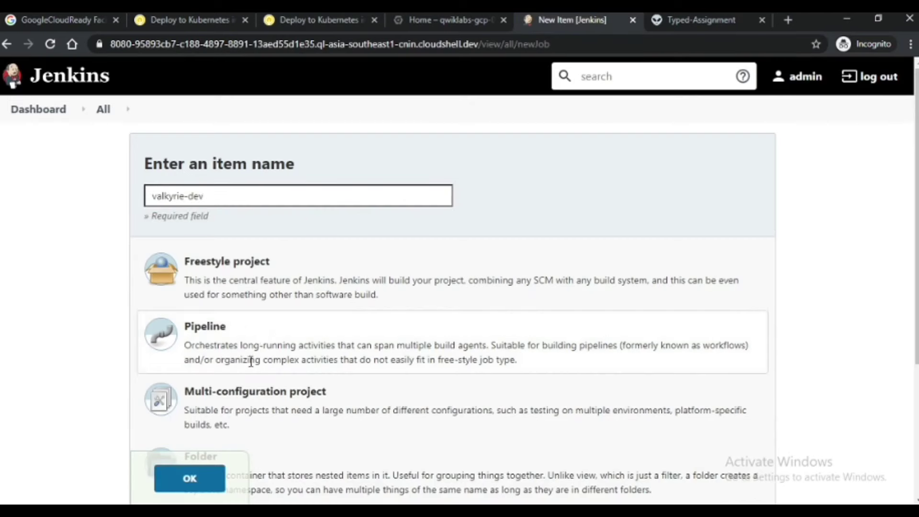
scroll(251, 361, down, 4)
click(201, 411)
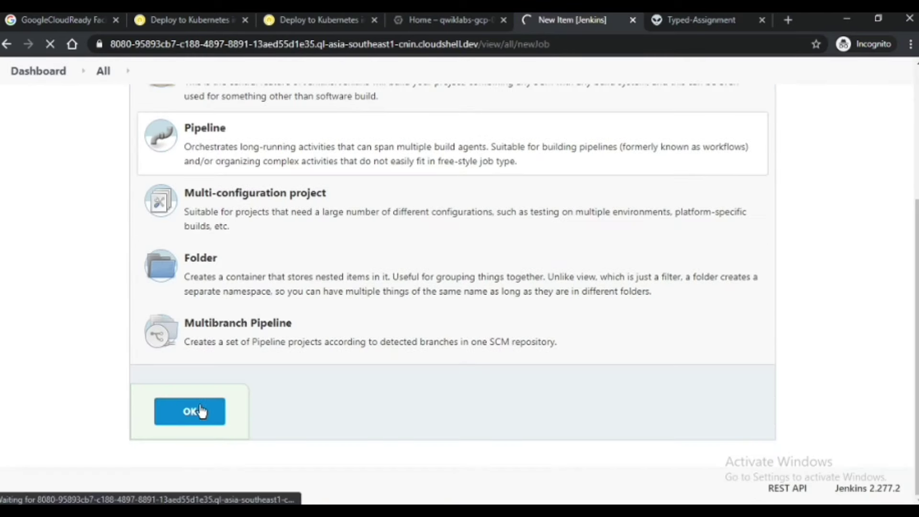
- Set the valkyrie-dev pipeline definition to Pipeline script from SCM, with Git as the SCM
scroll(335, 323, down, 5)
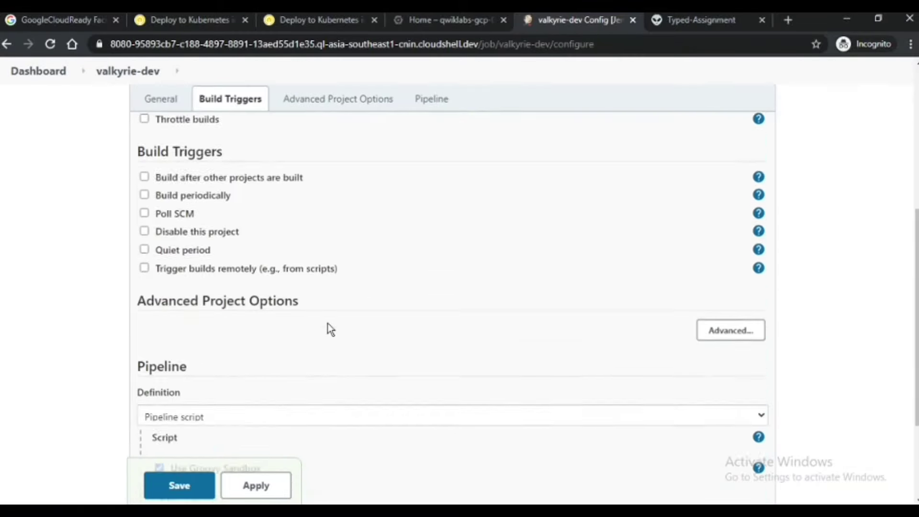
scroll(242, 232, up, 5)
scroll(242, 258, down, 8)
click(229, 275)
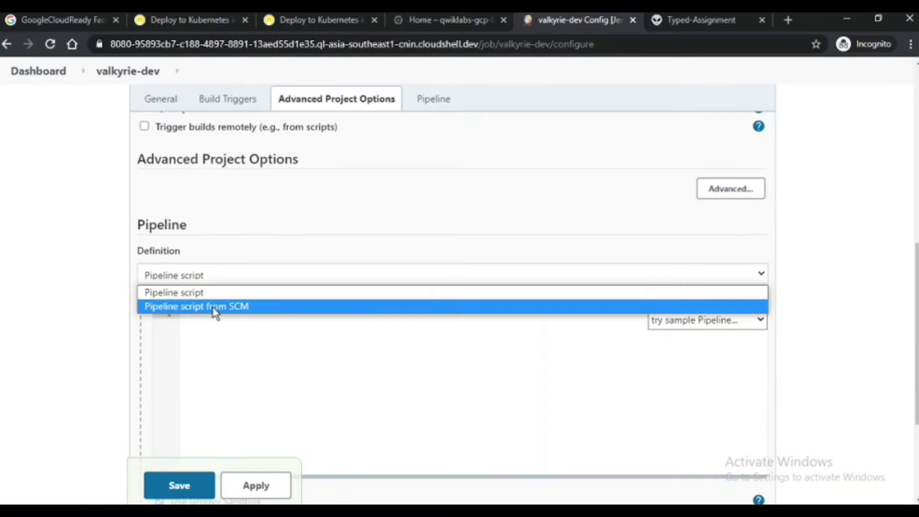
click(215, 307)
click(239, 320)
click(232, 353)
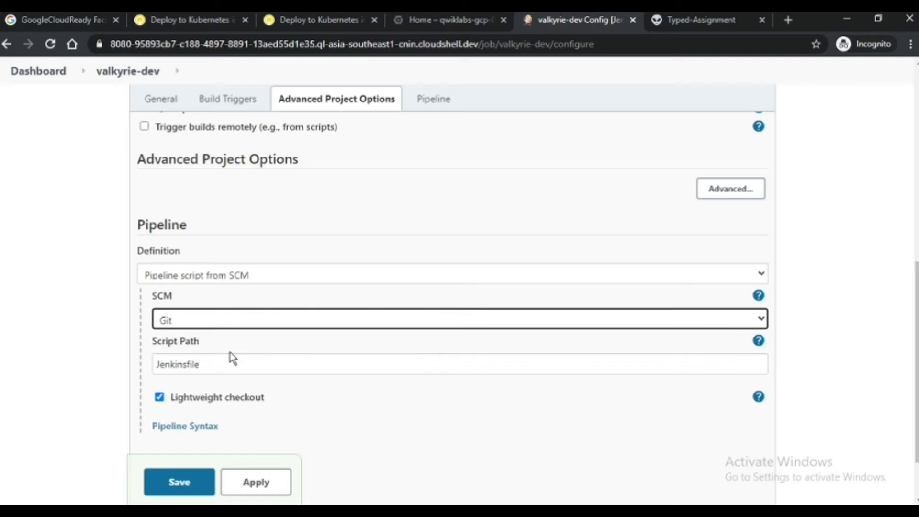
- Copy the valkyrie-app source repository URL from Cloud Shell and enter it as the Git Repository URL in Jenkins
scroll(145, 318, down, 1)
click(458, 20)
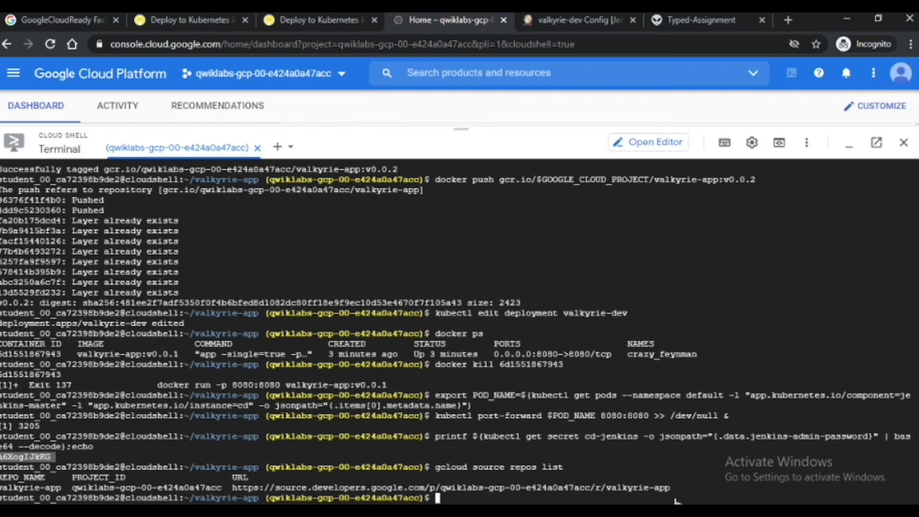
drag(672, 488, 233, 493)
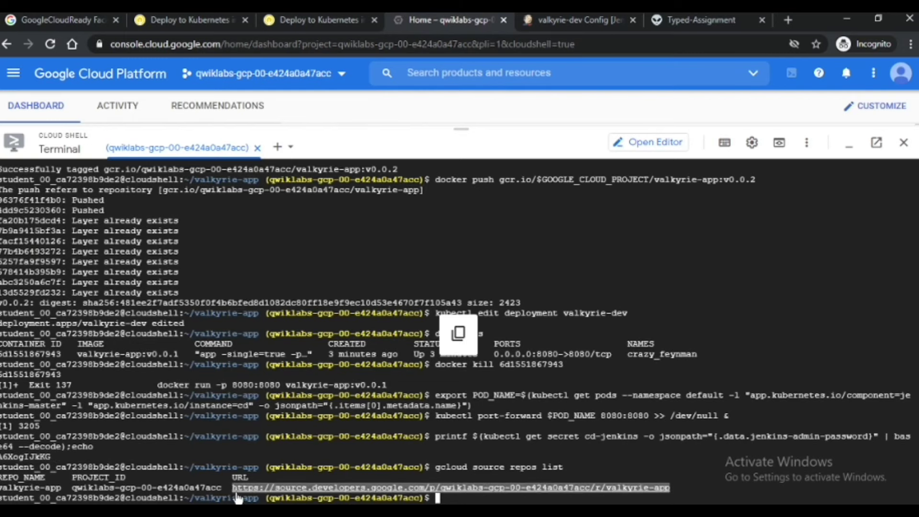
click(588, 19)
click(338, 328)
key(ctrl+v)
- Select the Qwiklabs project's service account as the repository credentials and save the valkyrie-dev pipeline configuration
click(349, 403)
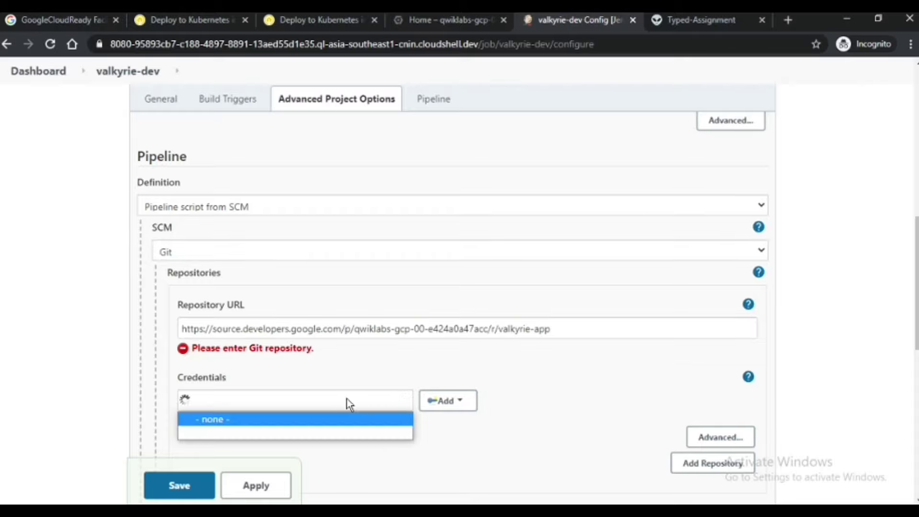
scroll(349, 403, down, 4)
click(319, 329)
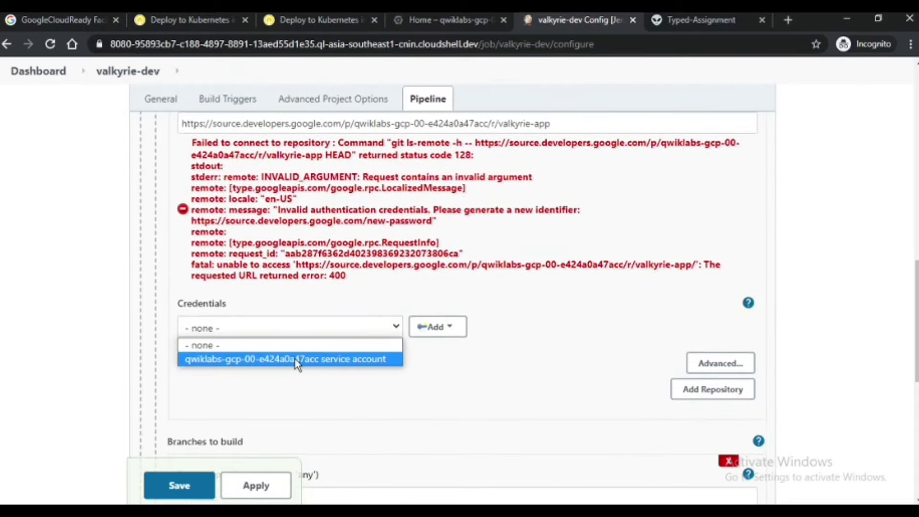
click(268, 360)
scroll(263, 345, down, 6)
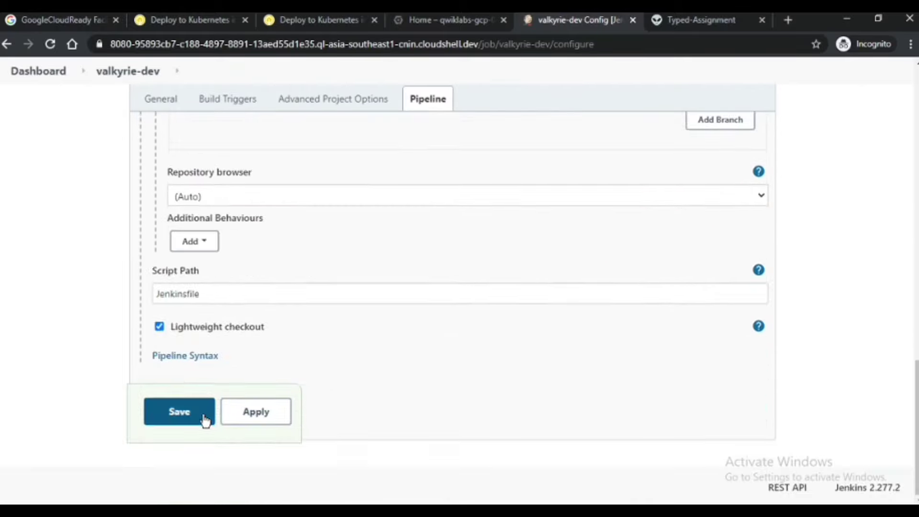
click(204, 419)
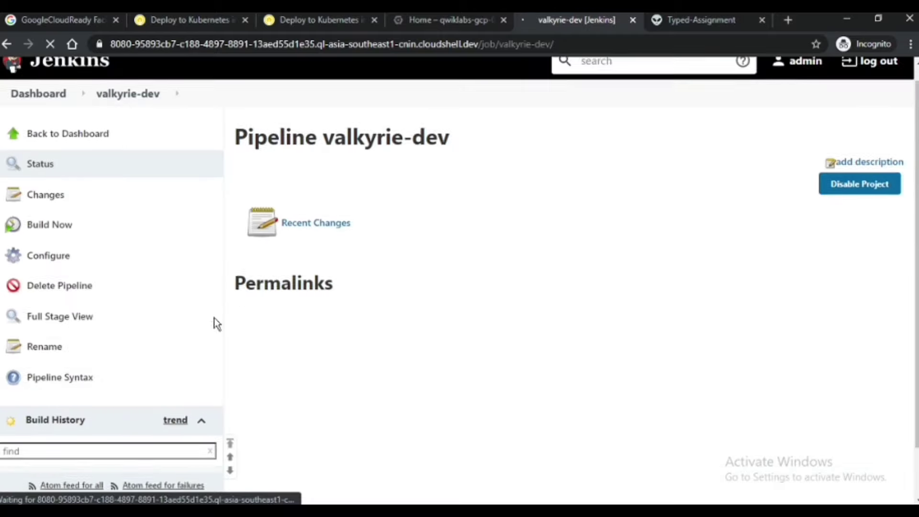
- Run sed -i "s/green/orange/g" source/html.go in Cloud Shell
click(671, 19)
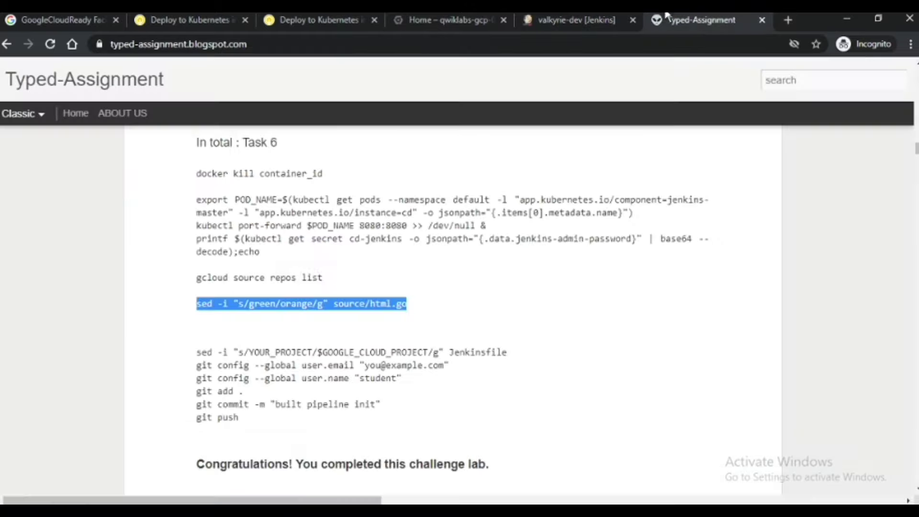
click(447, 20)
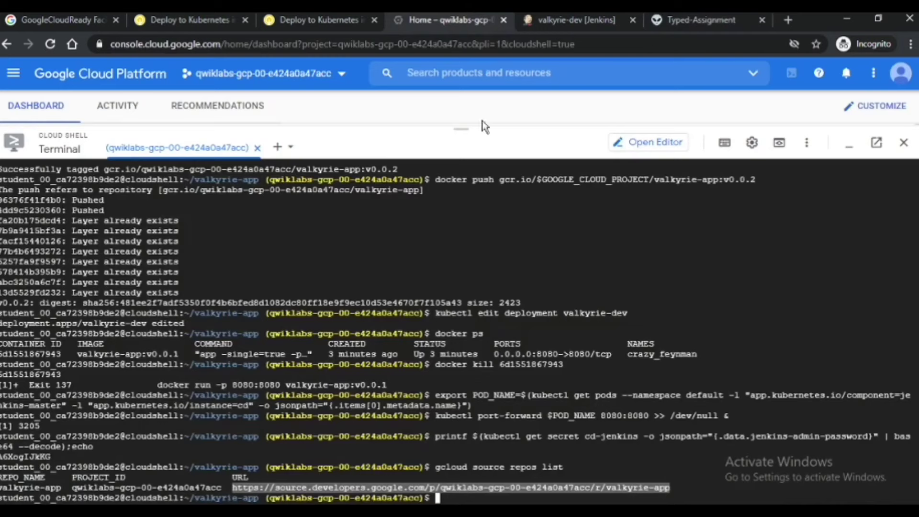
key(ctrl+v)
key(Return)
- Copy the blog's final Task 6 commands, from the Jenkinsfile sed line through git push, into a Notepad document
click(689, 20)
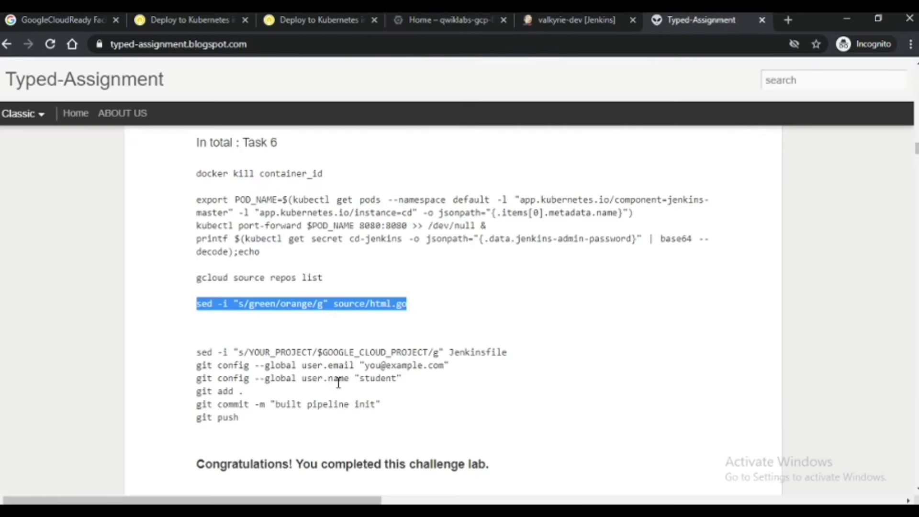
drag(197, 352, 242, 415)
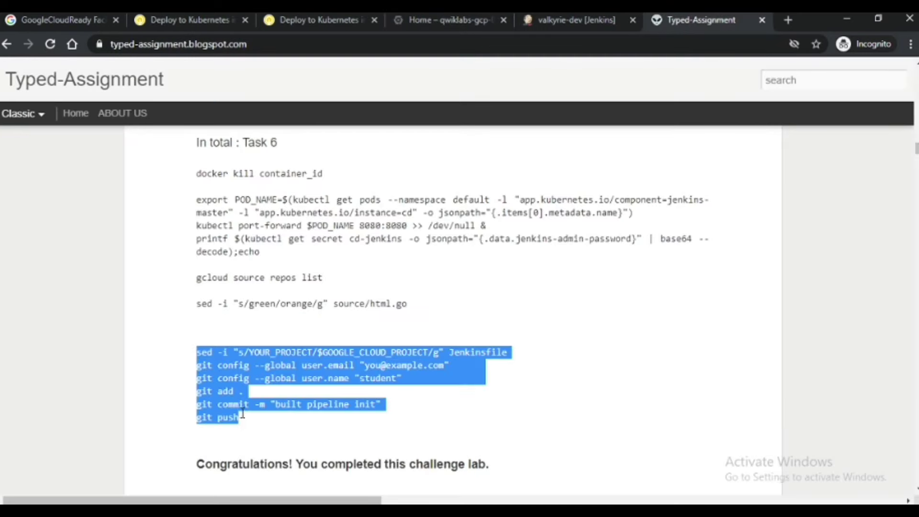
key(ctrl+c)
key(ctrl+v)
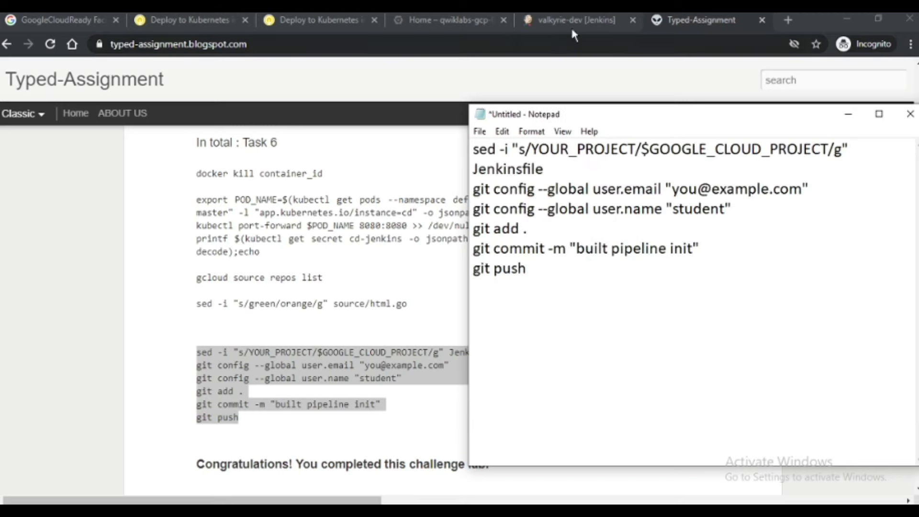
- Replace the example address in Notepad's git config user.email line with the lab account's e-mail from the Google Cloud console
click(450, 20)
click(318, 20)
click(450, 19)
click(902, 72)
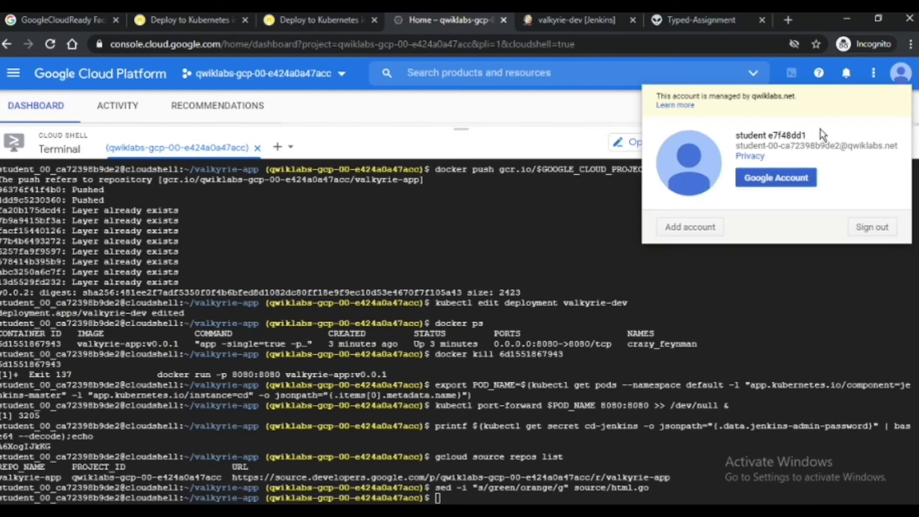
drag(739, 146, 899, 142)
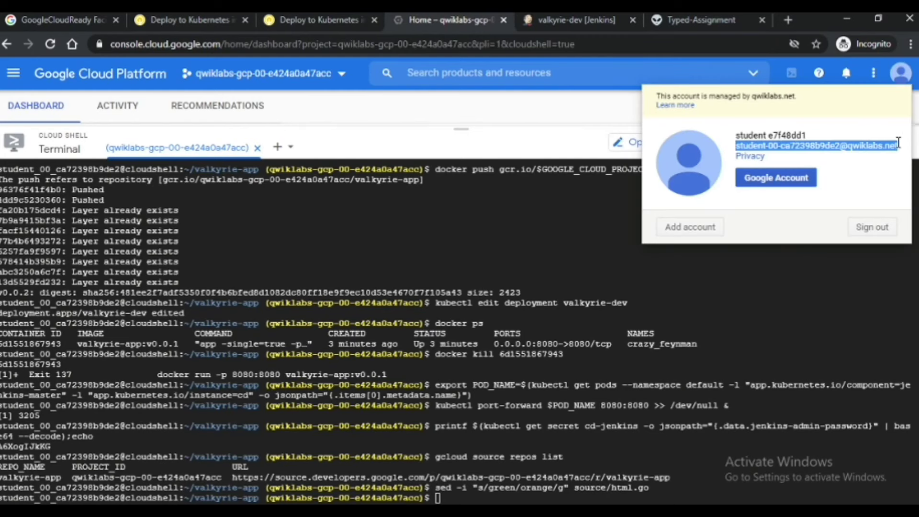
key(alt+Tab)
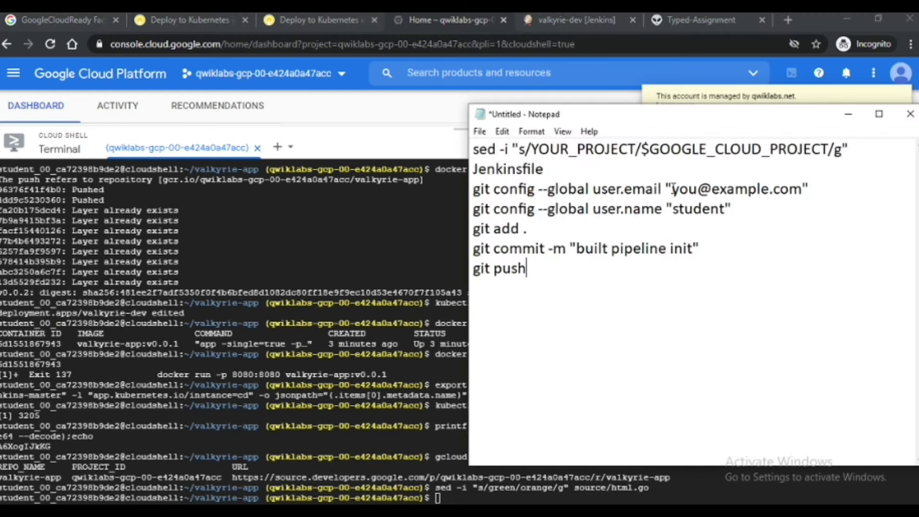
drag(673, 189, 804, 189)
key(ctrl+v)
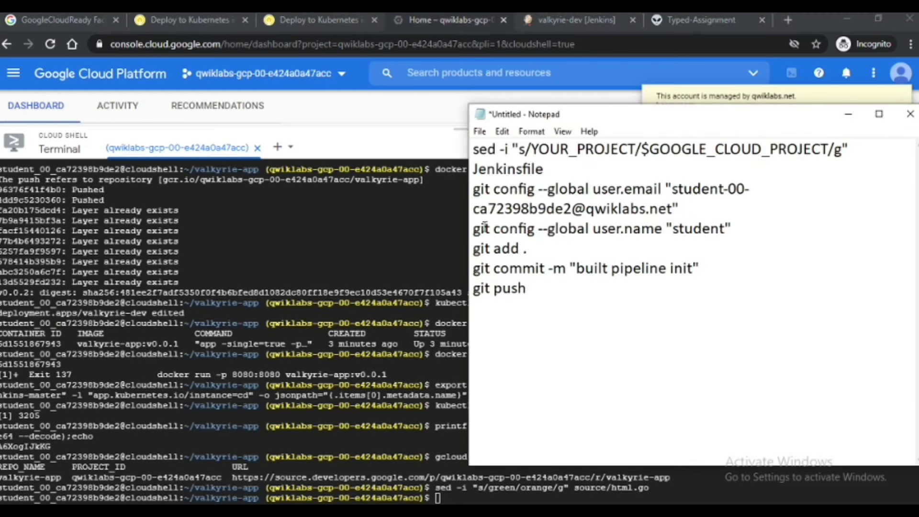
- Replace the placeholder in Notepad's git config user.name line with the lab account's full display name from the Google Cloud console
key(alt+Tab)
click(901, 73)
click(901, 73)
drag(814, 136, 737, 143)
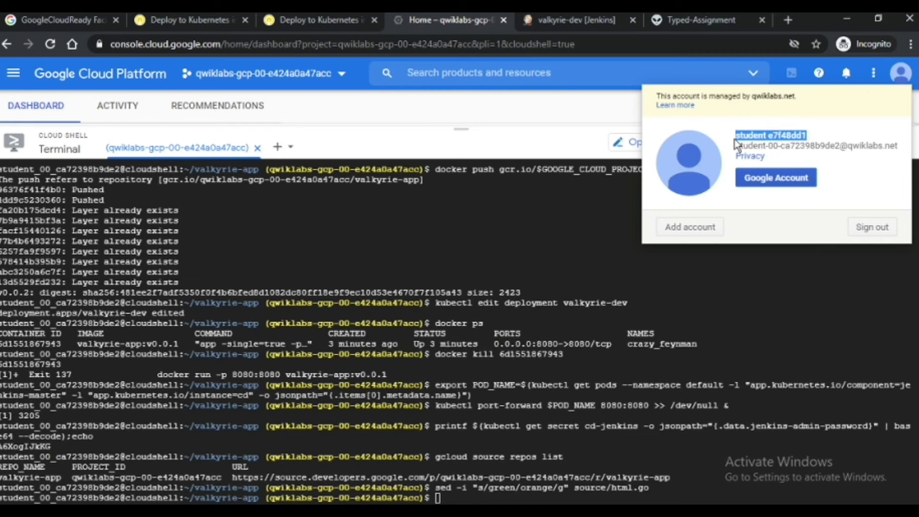
key(alt+Tab)
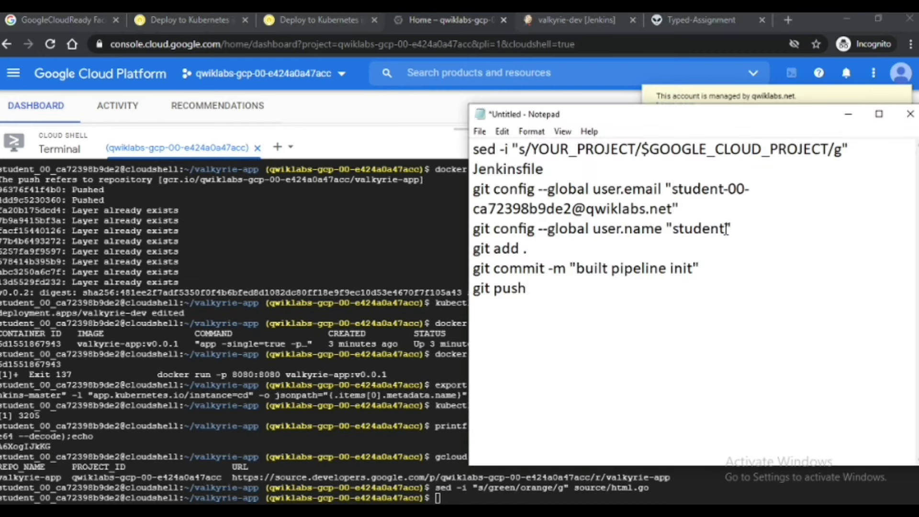
drag(726, 230, 673, 229)
key(ctrl+v)
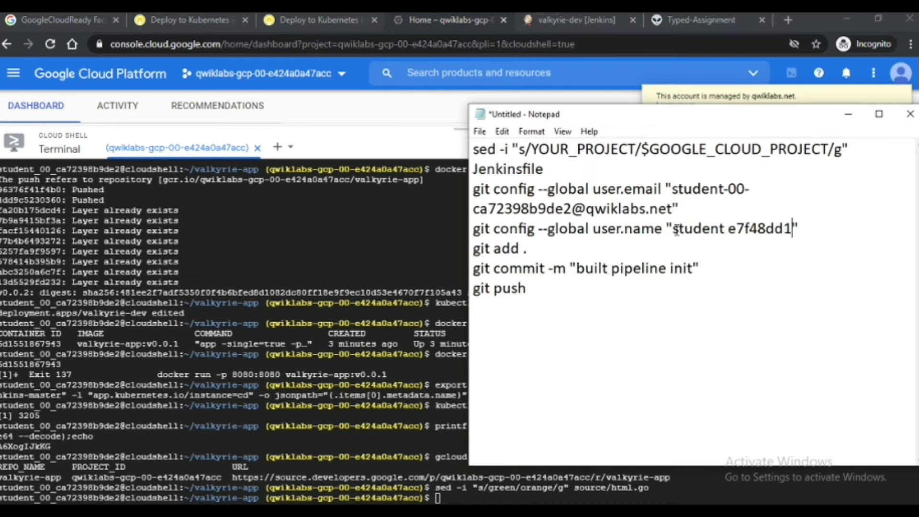
- Copy all the edited Notepad commands and run them in Cloud Shell to commit "built pipeline init" and push the repository
key(ctrl+a)
click(537, 290)
key(ctrl+a)
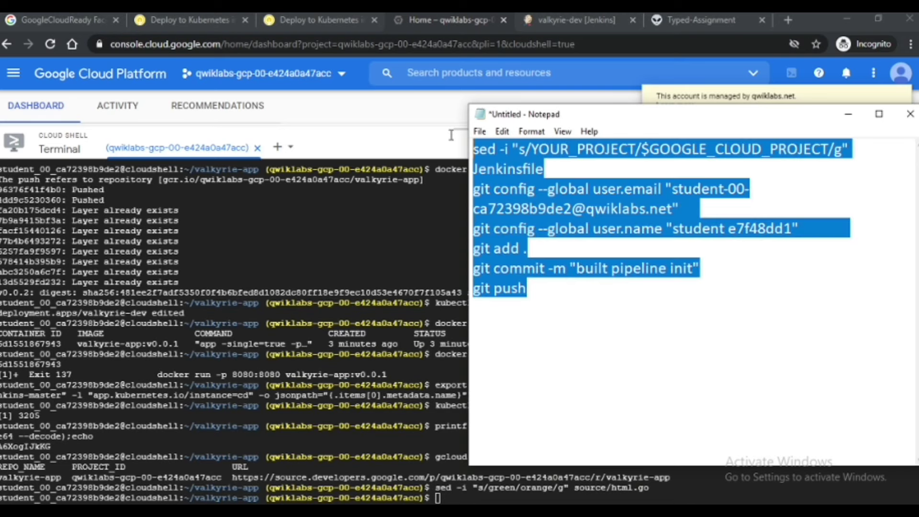
key(alt+Tab)
key(ctrl+v)
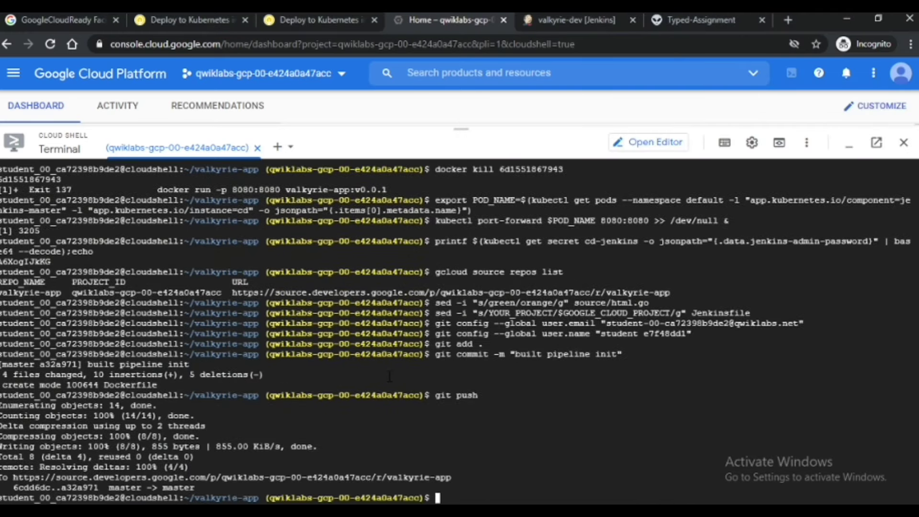
- Start a build of the valkyrie-dev pipeline in Jenkins and check its build history
click(574, 17)
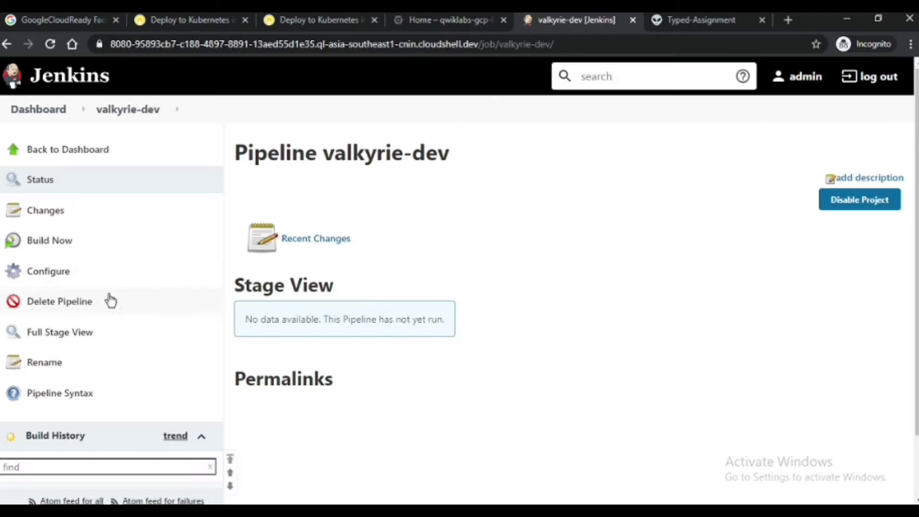
click(78, 243)
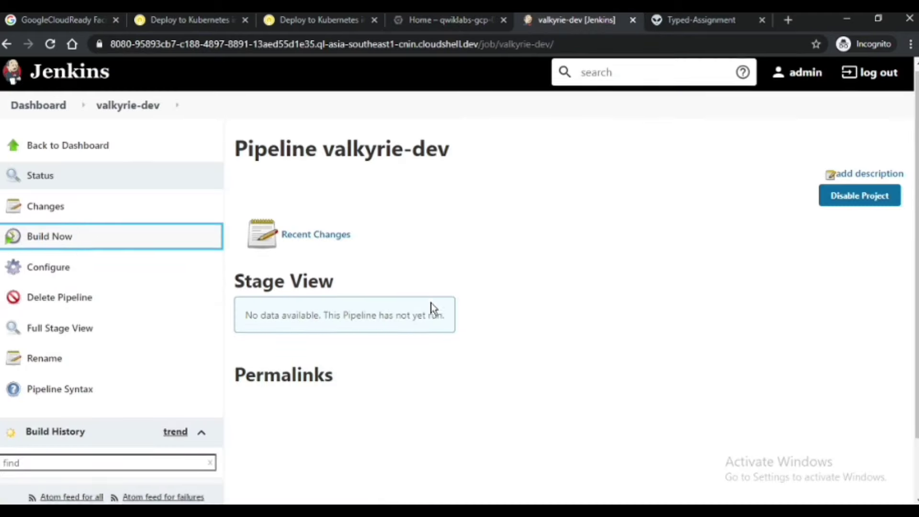
scroll(147, 366, down, 2)
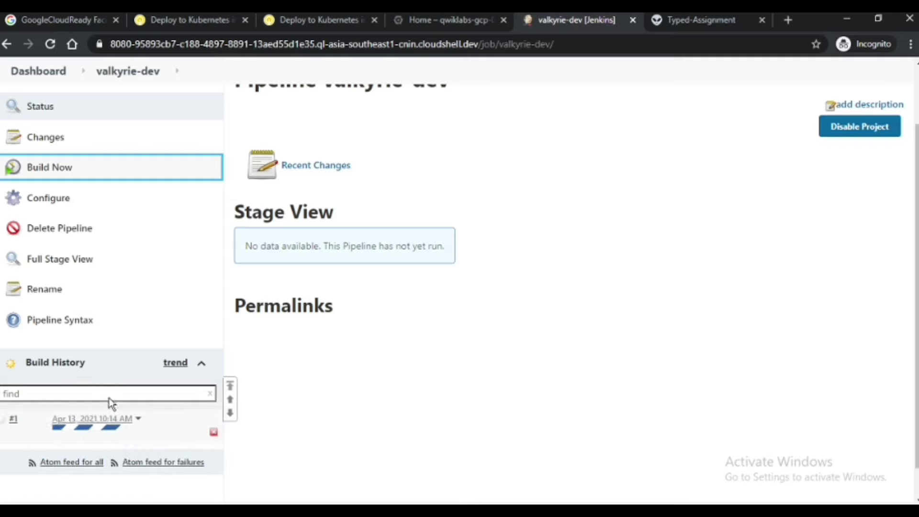